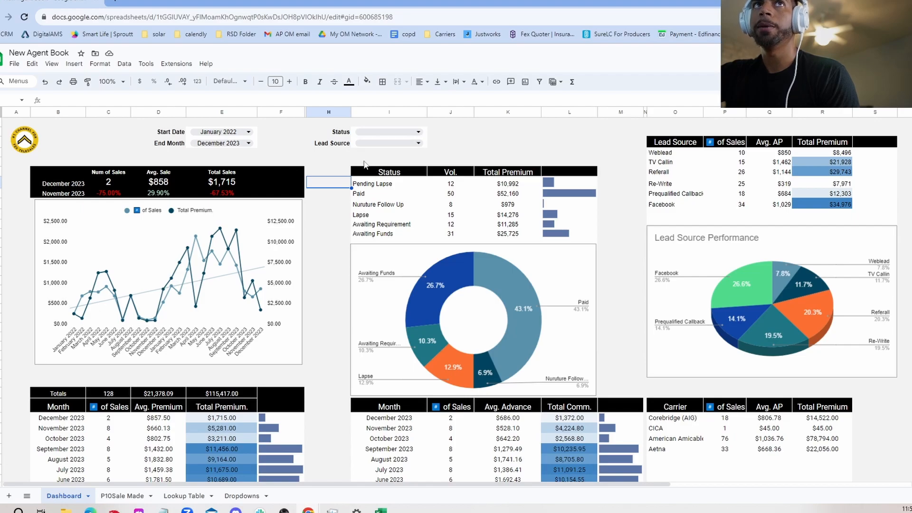
# Examine the dashboard's date filters and monthly sales tables, then switch to the Dropdowns sheet
pyautogui.click(254, 135)
pyautogui.click(284, 143)
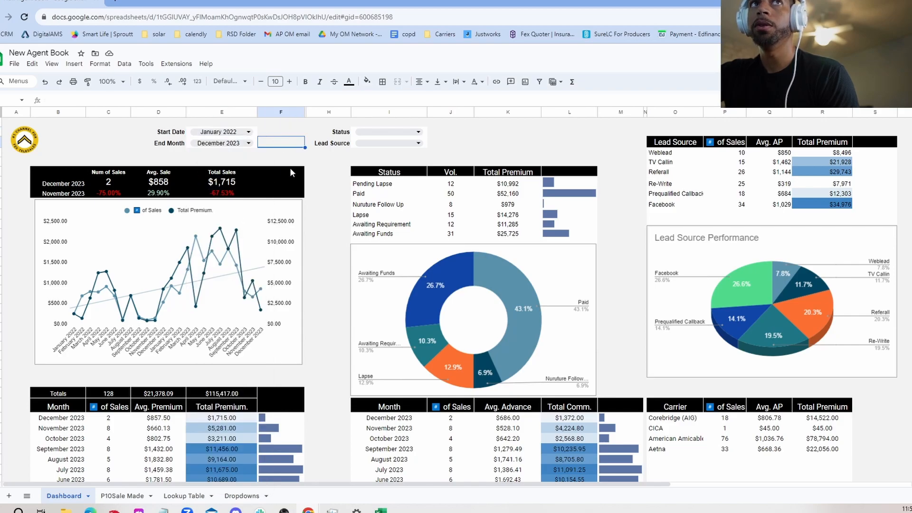
pyautogui.scroll(-4, 345, 217)
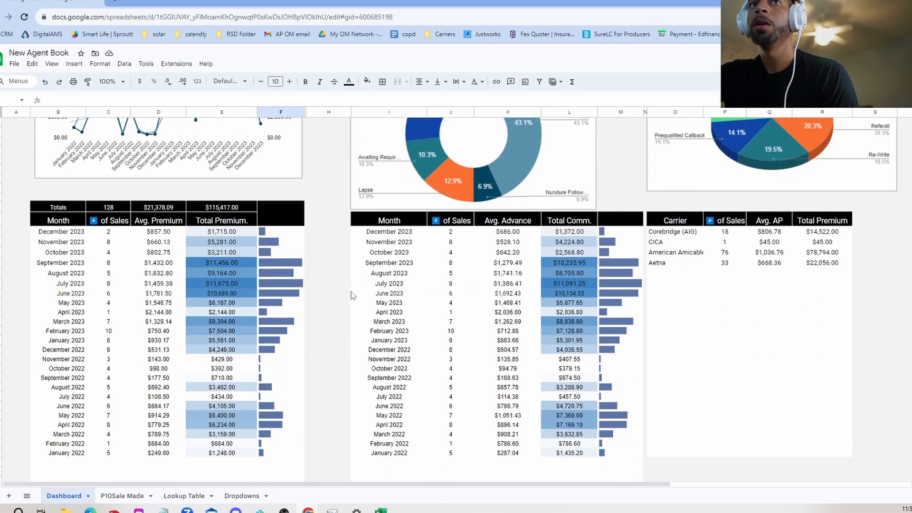
pyautogui.click(250, 496)
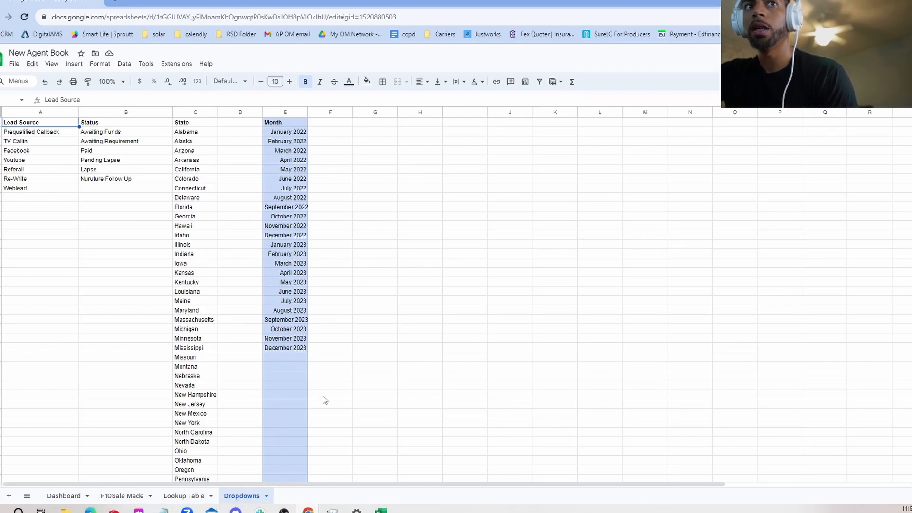
# Add an Agent header in column F of the Dropdowns sheet
pyautogui.click(327, 332)
pyautogui.click(349, 122)
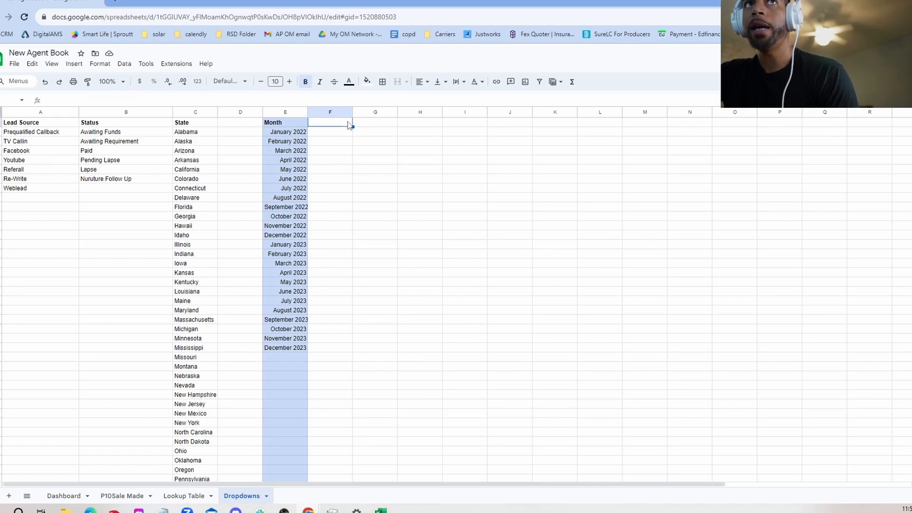
pyautogui.write('Agent')
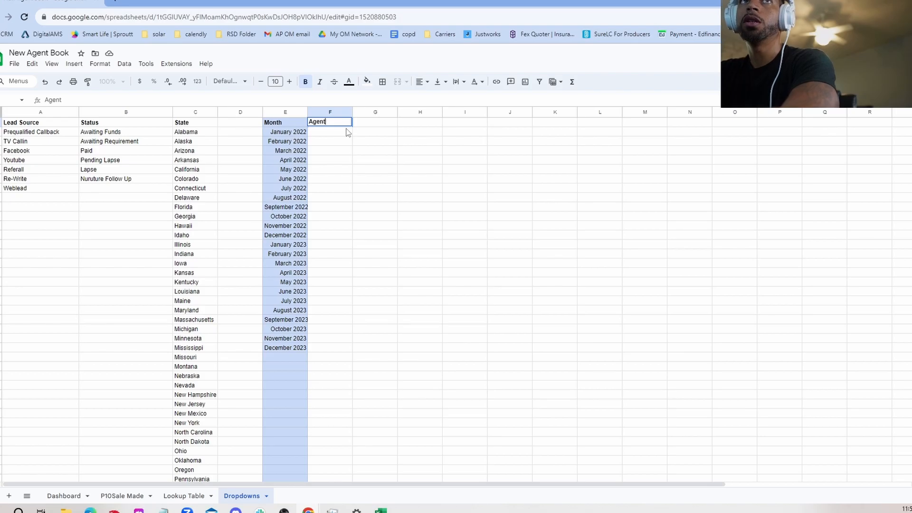
pyautogui.press('Tab')
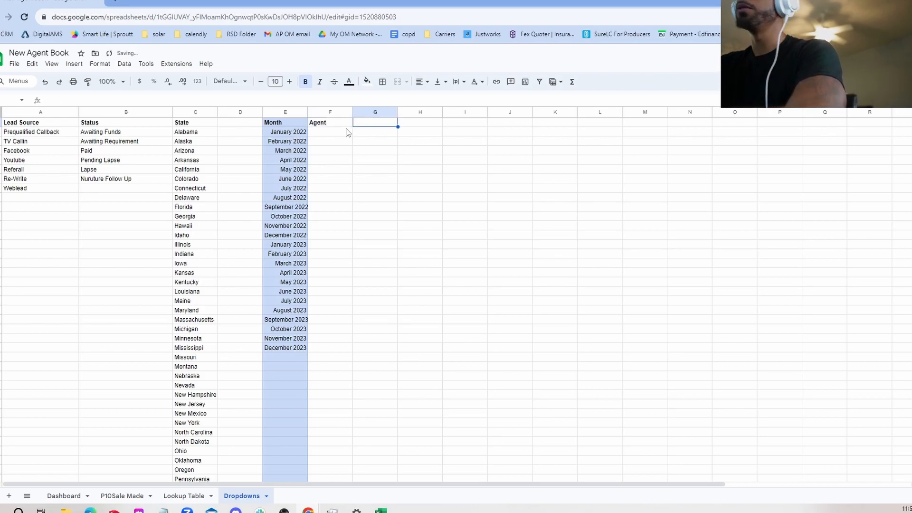
# Enter two sample agent names in the first rows below the Agent header
pyautogui.click(346, 129)
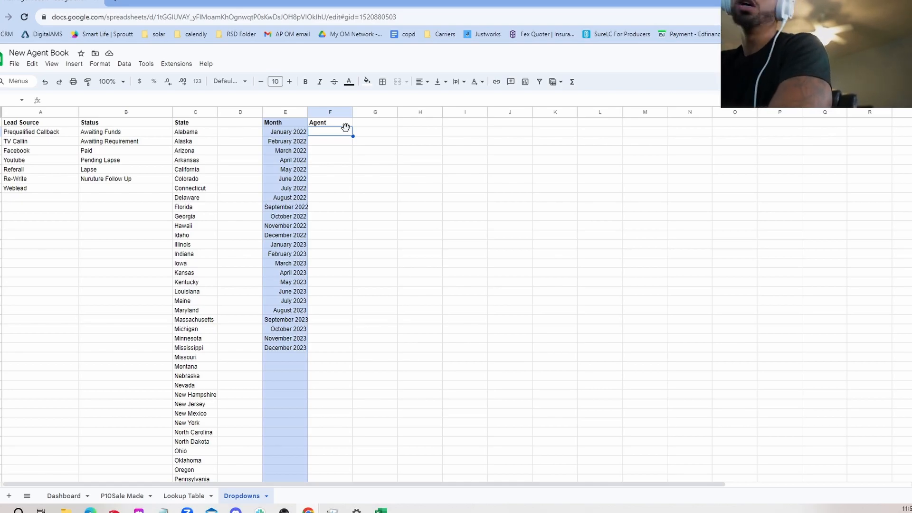
pyautogui.write('John Doe')
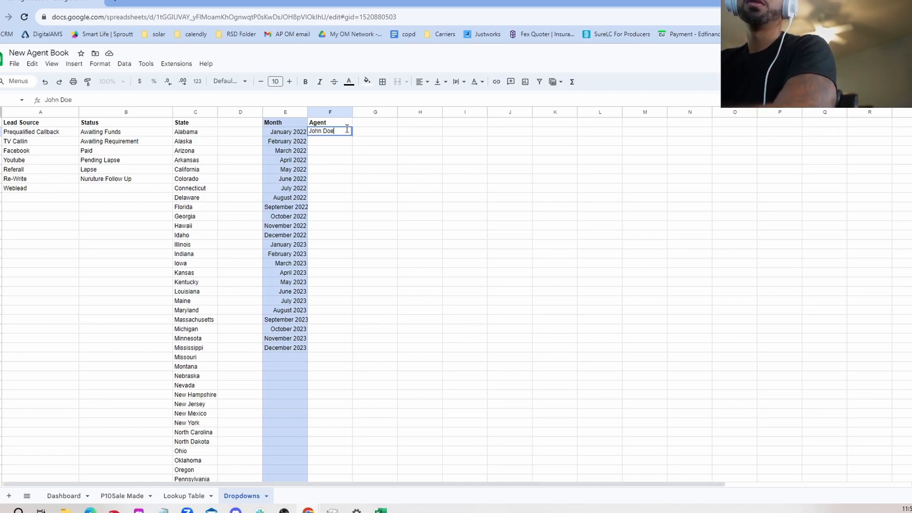
pyautogui.press('Return')
pyautogui.write('Sal')
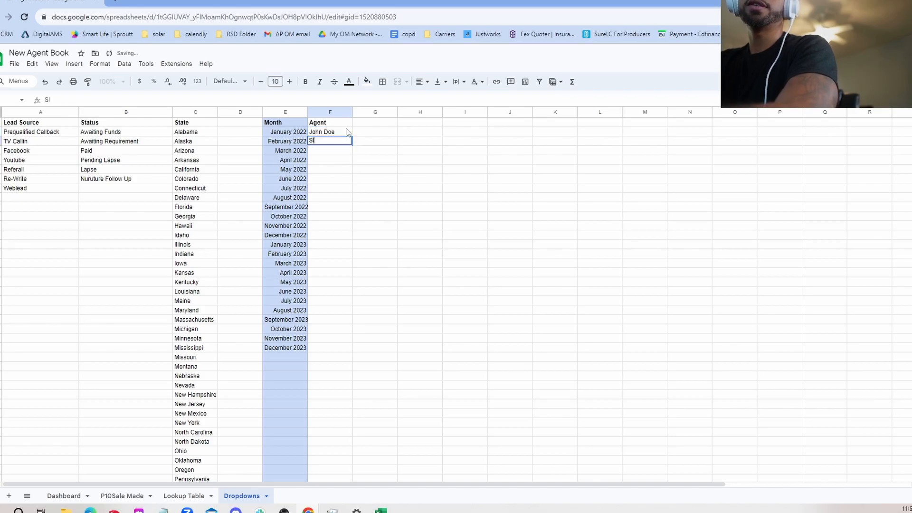
pyautogui.write('ley')
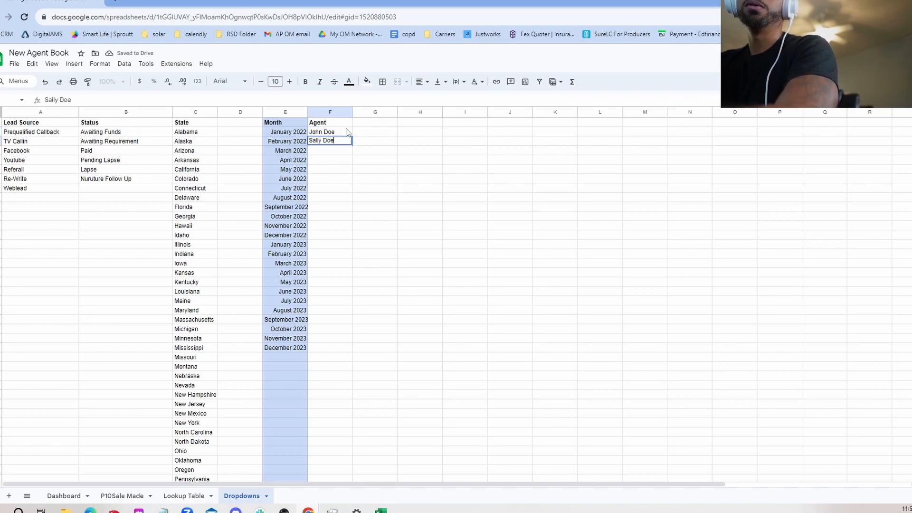
pyautogui.press('Return')
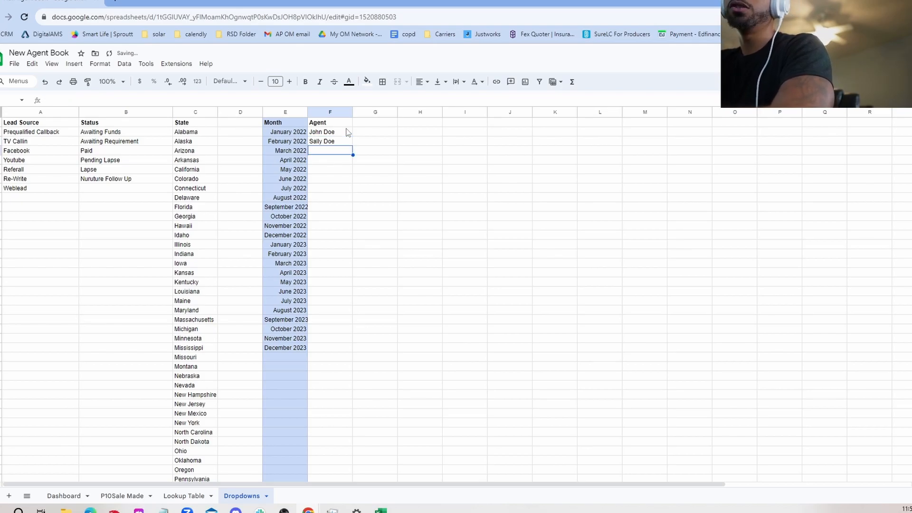
# Add placeholder entries alskdj and jasldkj beneath them in the Agent column
pyautogui.write('alskdj')
pyautogui.press('Return')
pyautogui.write('jasldkj')
pyautogui.press('Return')
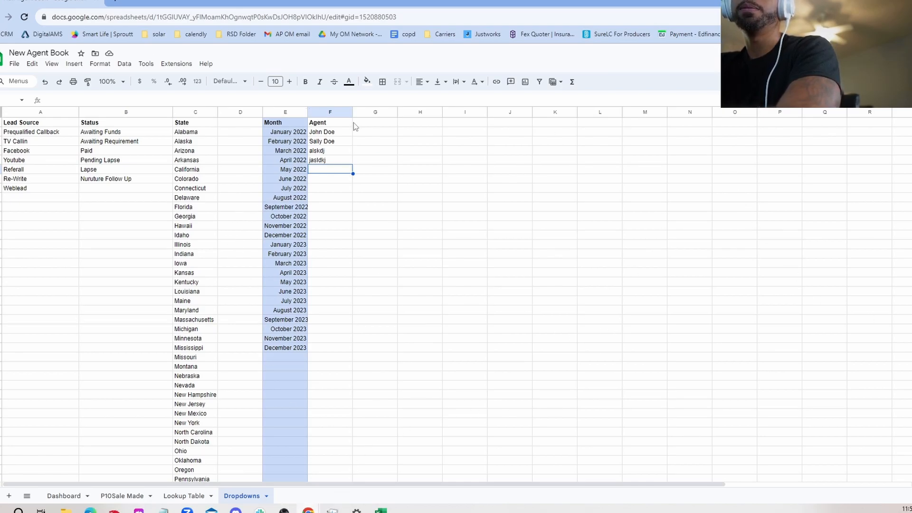
# Inspect the Status list entries and the empty cells below them on the Dropdowns sheet
pyautogui.click(369, 197)
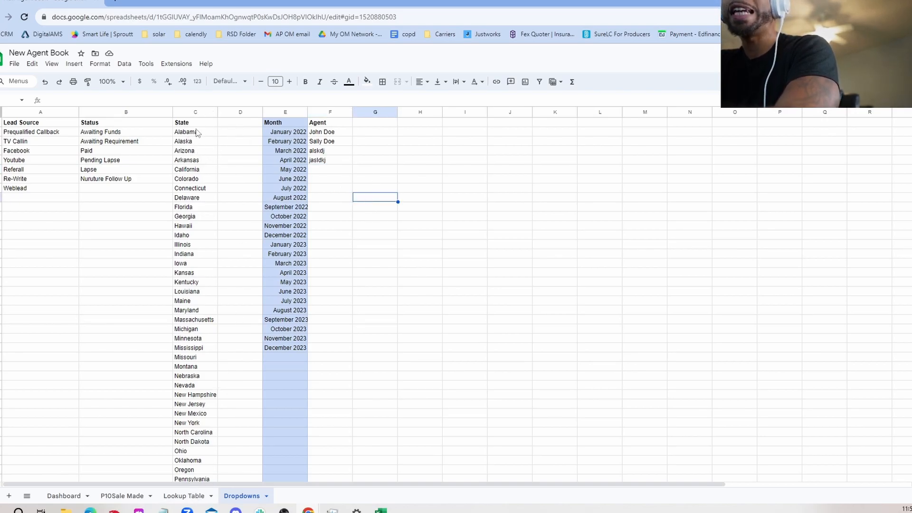
pyautogui.scroll(-6, 196, 240)
pyautogui.scroll(6, 212, 321)
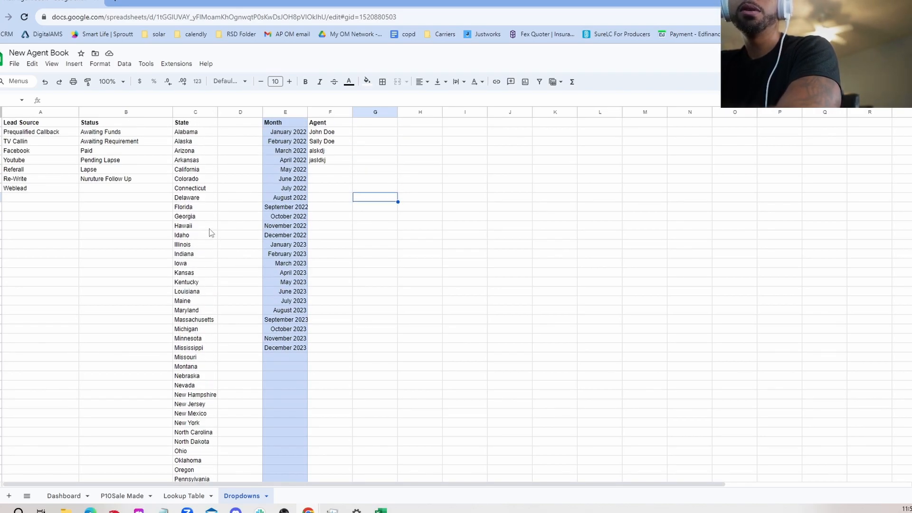
pyautogui.click(143, 142)
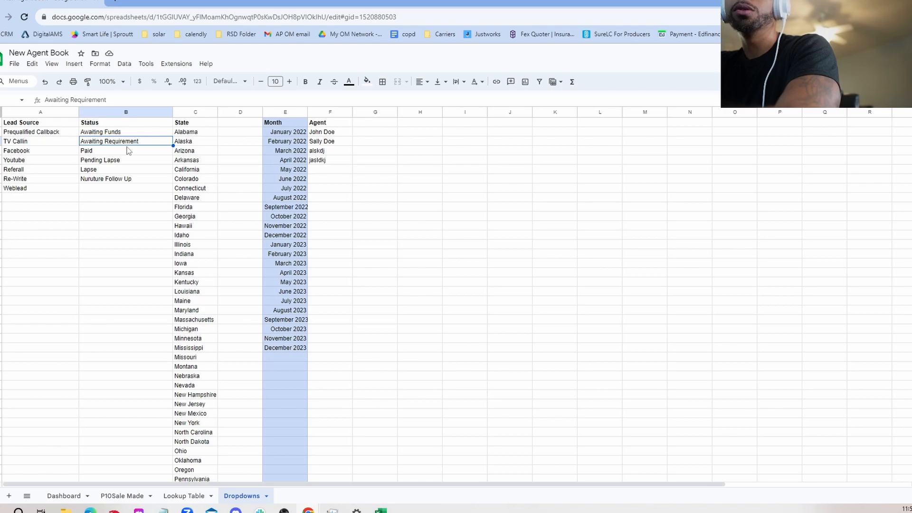
pyautogui.click(131, 151)
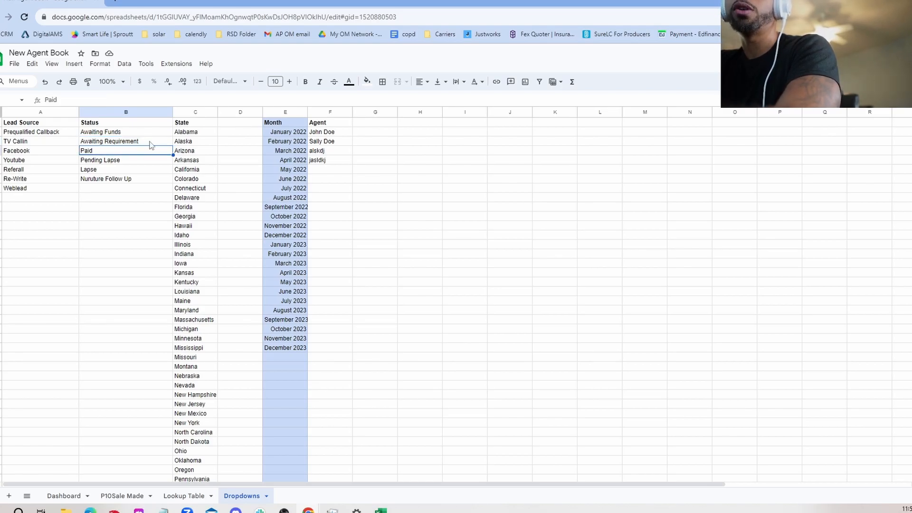
pyautogui.click(166, 143)
pyautogui.click(131, 153)
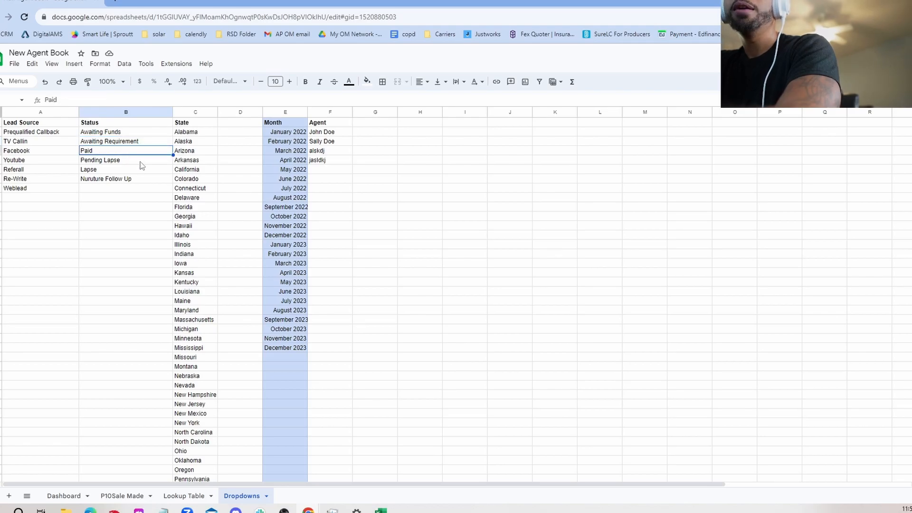
pyautogui.click(141, 160)
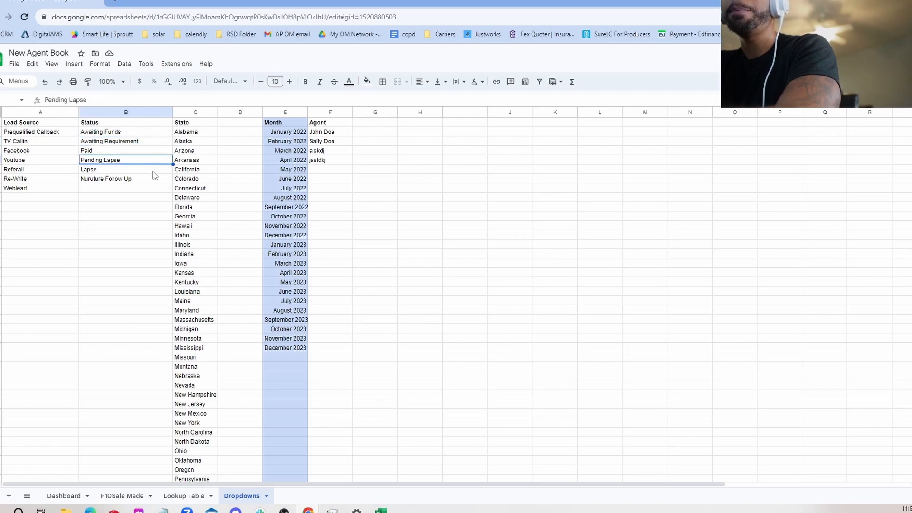
pyautogui.click(128, 172)
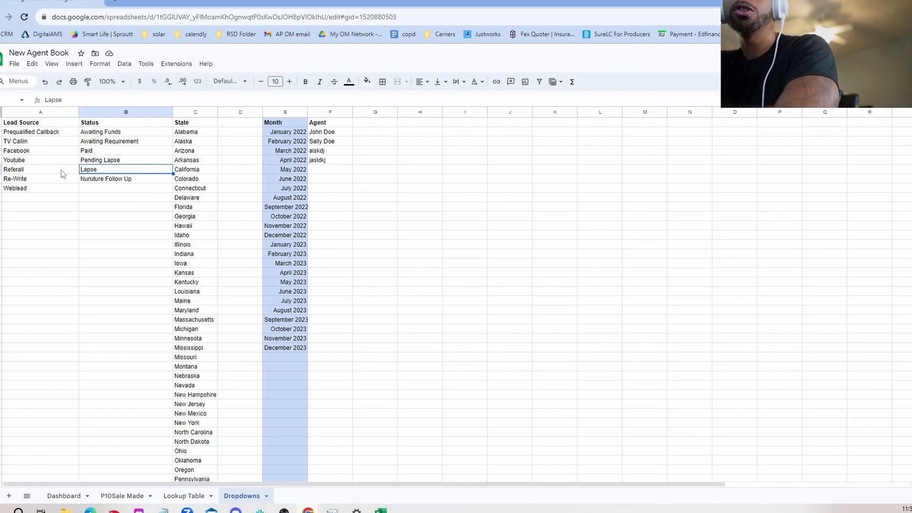
pyautogui.click(142, 192)
pyautogui.click(140, 199)
pyautogui.click(141, 210)
pyautogui.click(142, 219)
pyautogui.click(143, 228)
pyautogui.click(143, 238)
pyautogui.click(141, 246)
pyautogui.click(144, 255)
pyautogui.click(147, 264)
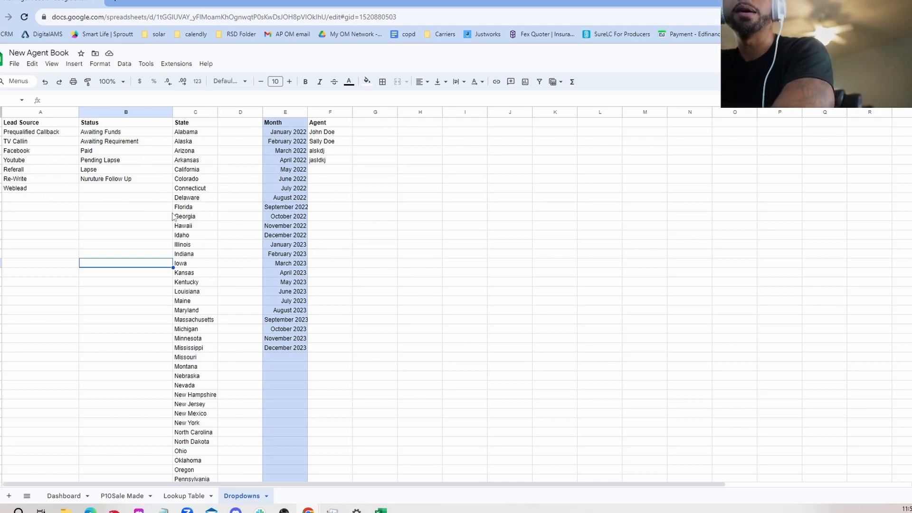
# Inspect the Lead Source list entries on the Dropdowns sheet
pyautogui.click(14, 133)
pyautogui.click(16, 142)
pyautogui.click(19, 151)
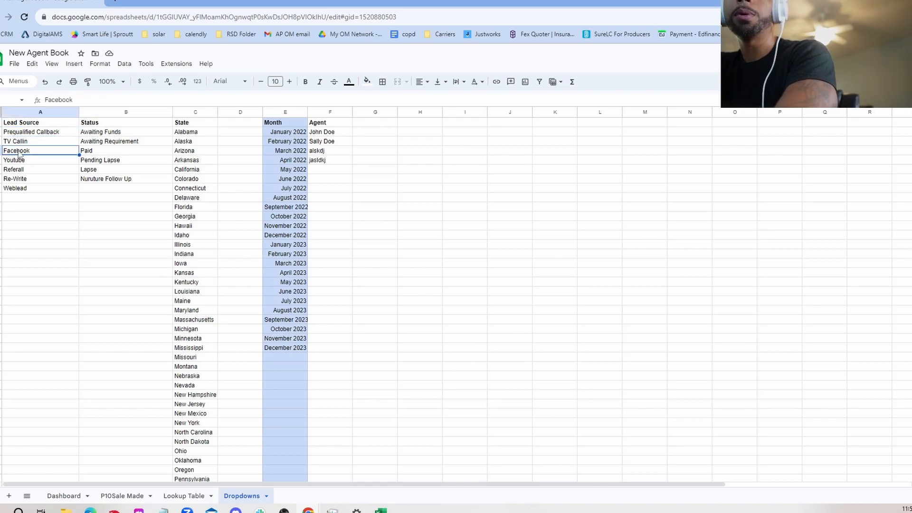
pyautogui.click(374, 131)
pyautogui.click(381, 141)
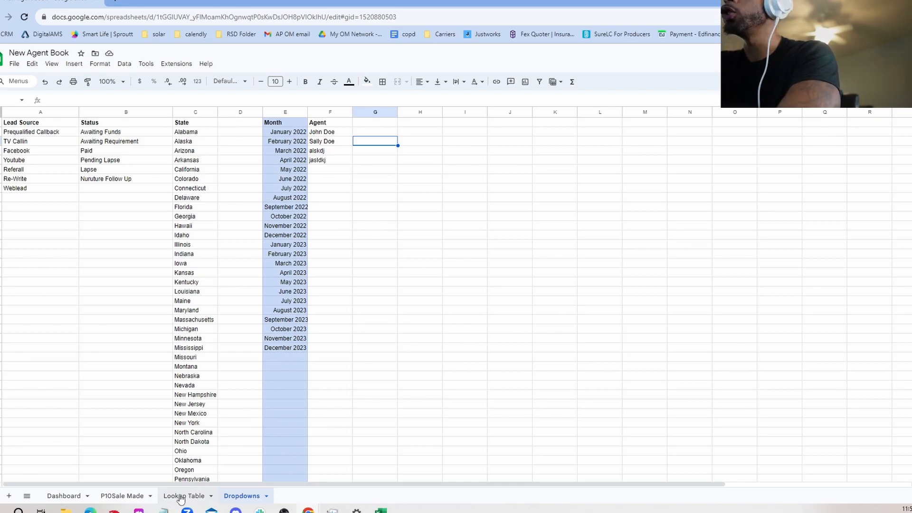
# Open the Lookup Table sheet and examine the Comm Rate, Total Commission and Advance columns
pyautogui.click(180, 497)
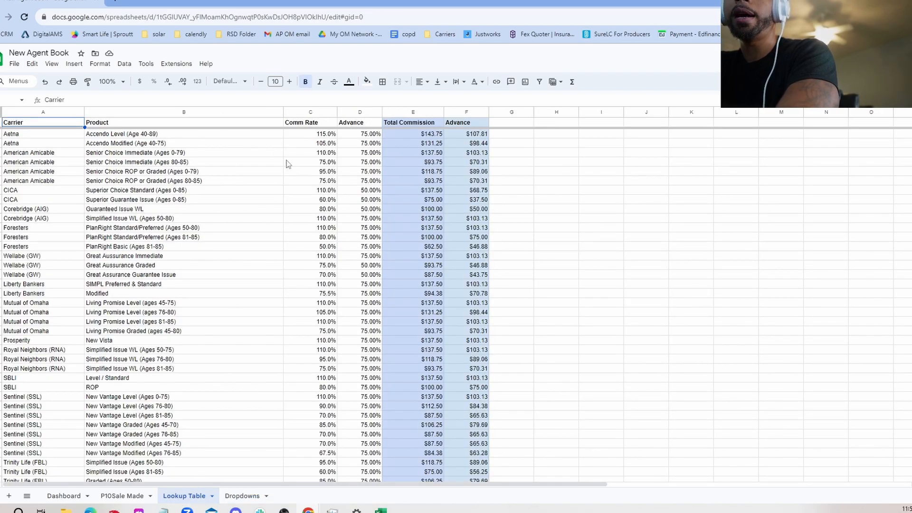
pyautogui.click(294, 145)
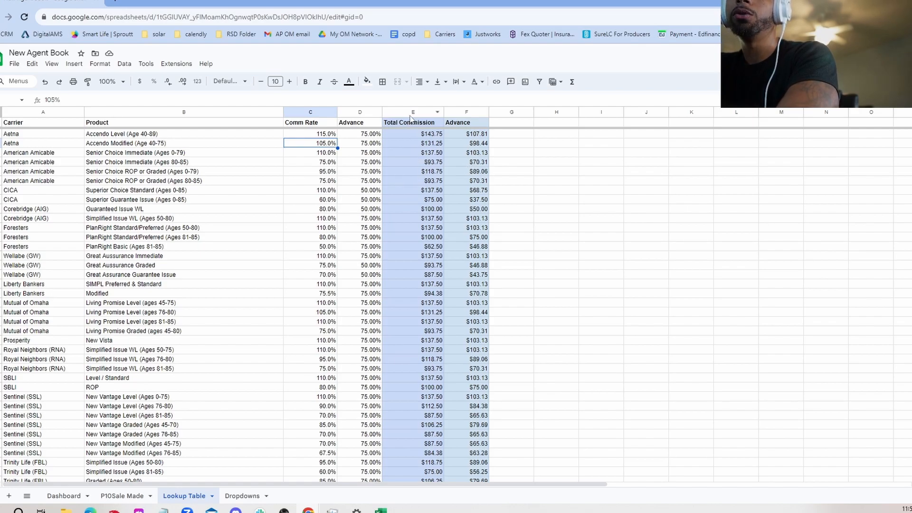
pyautogui.moveTo(413, 113); pyautogui.dragTo(453, 121)
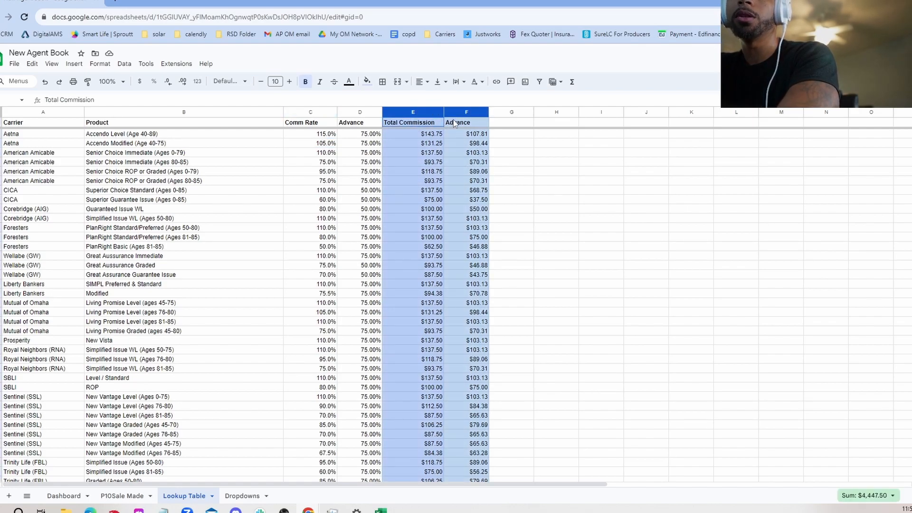
pyautogui.click(501, 163)
pyautogui.moveTo(420, 113); pyautogui.dragTo(466, 113)
pyautogui.click(524, 172)
pyautogui.click(510, 152)
pyautogui.click(440, 137)
pyautogui.click(433, 155)
pyautogui.click(432, 182)
pyautogui.click(431, 199)
pyautogui.click(432, 228)
pyautogui.click(432, 265)
pyautogui.click(433, 285)
pyautogui.click(439, 303)
pyautogui.click(466, 304)
pyautogui.click(466, 256)
pyautogui.click(467, 210)
# Return to the Dropdowns sheet and check the Month column entries
pyautogui.click(242, 496)
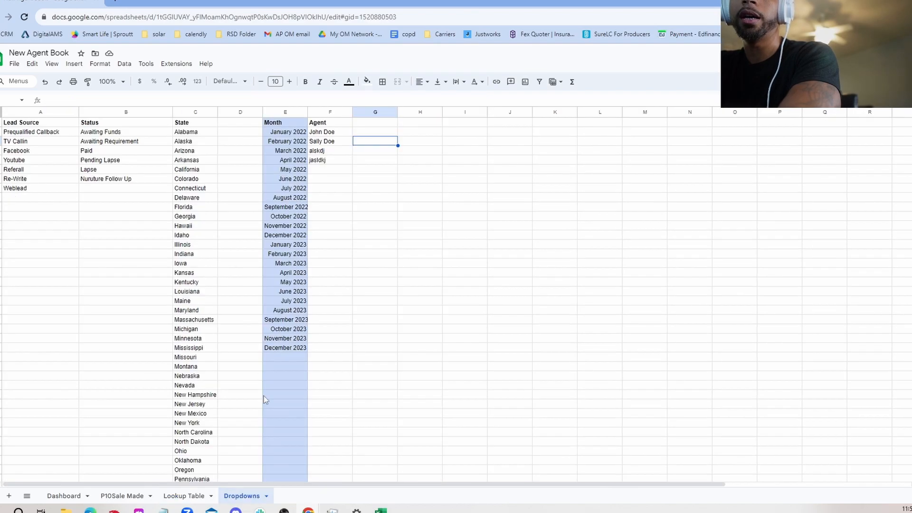
pyautogui.click(291, 396)
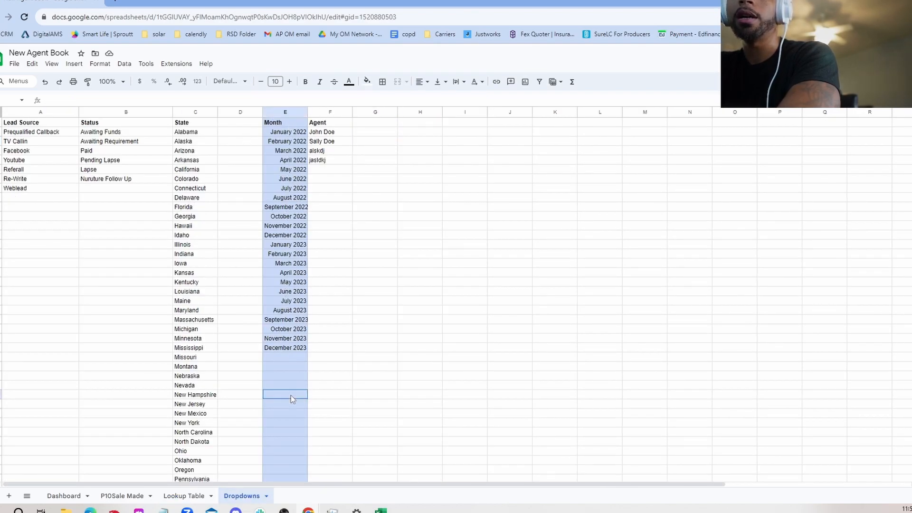
pyautogui.click(295, 360)
pyautogui.click(292, 311)
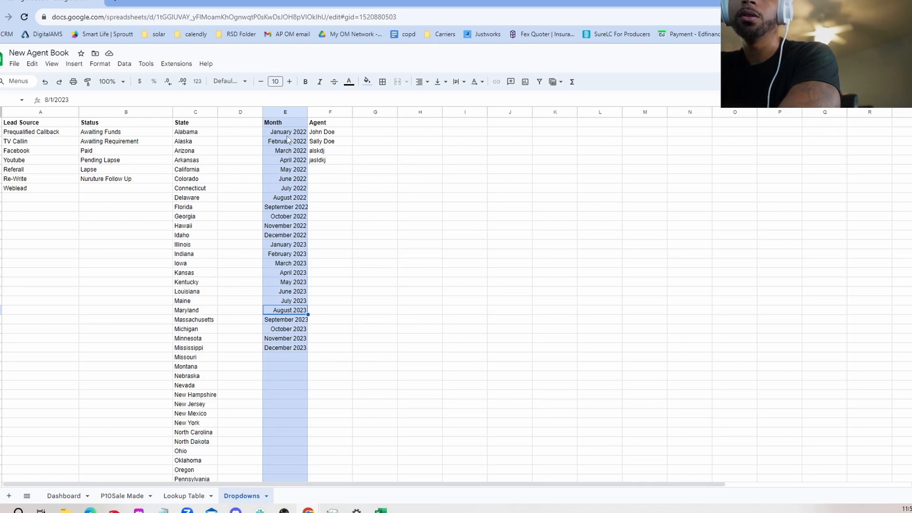
# Switch to the Lookup Table sheet and select carrier and product ranges to review the full list
pyautogui.click(179, 499)
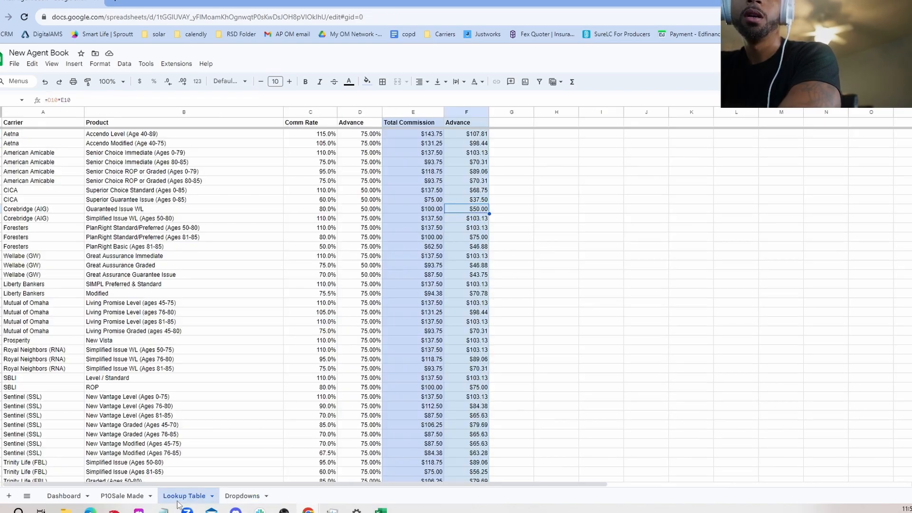
pyautogui.moveTo(30, 137); pyautogui.dragTo(152, 387)
pyautogui.scroll(-2, 152, 386)
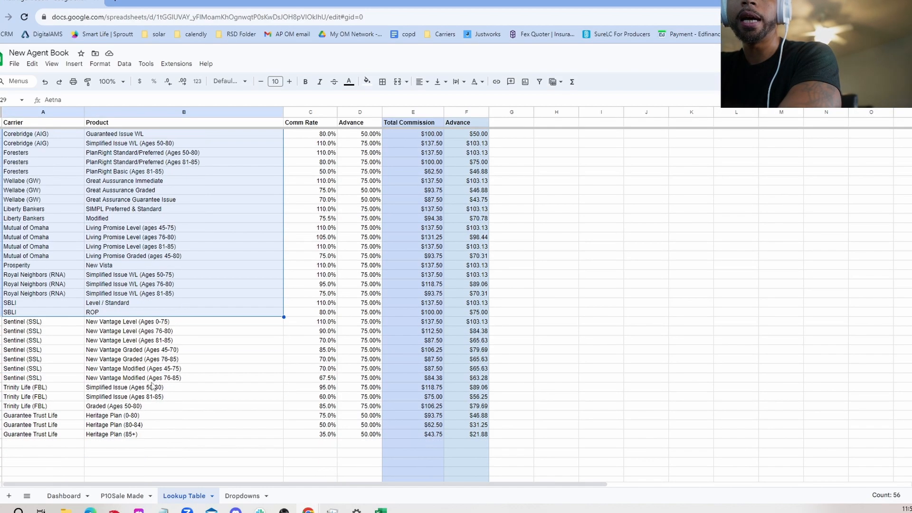
pyautogui.click(82, 341)
pyautogui.moveTo(54, 437); pyautogui.dragTo(135, 266)
pyautogui.scroll(1, 135, 224)
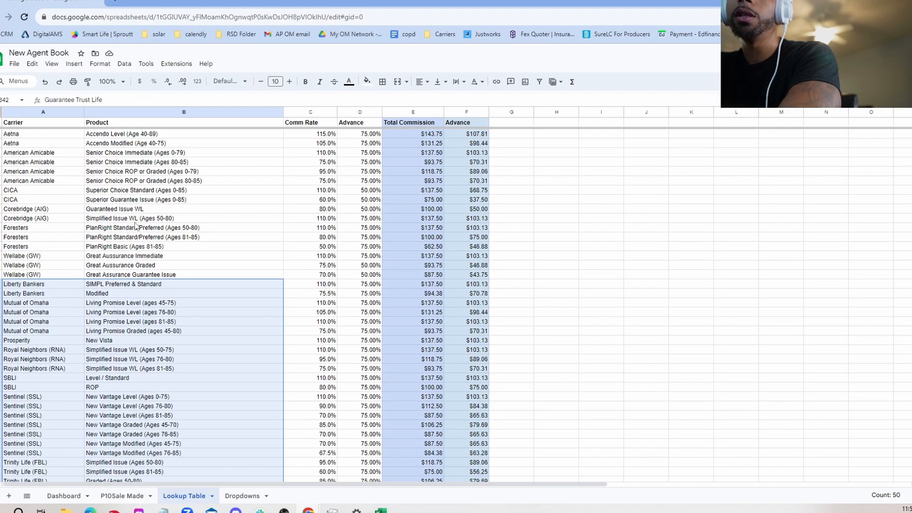
pyautogui.click(135, 221)
pyautogui.moveTo(45, 136); pyautogui.dragTo(139, 422)
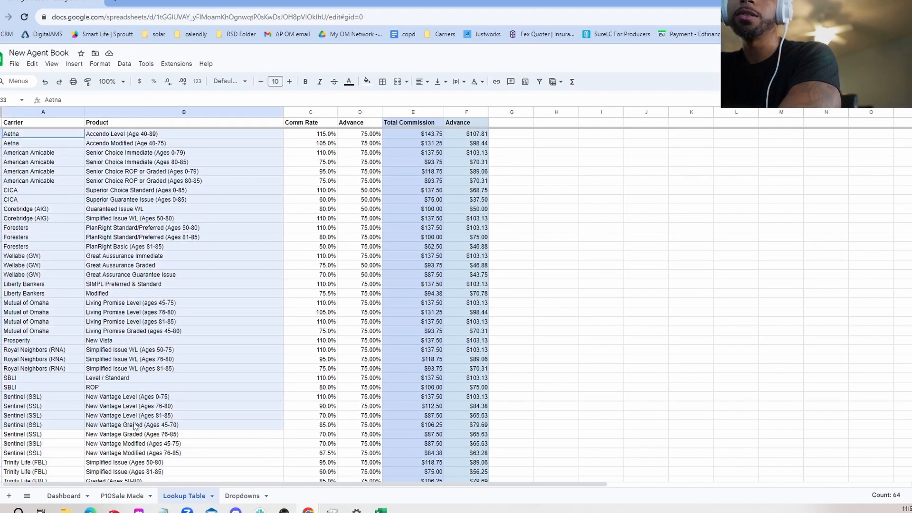
pyautogui.scroll(-3, 140, 422)
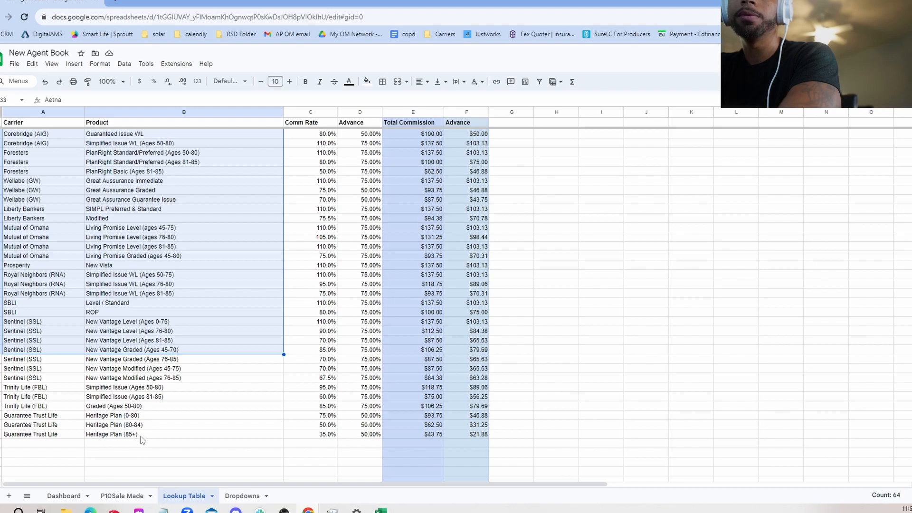
pyautogui.click(142, 436)
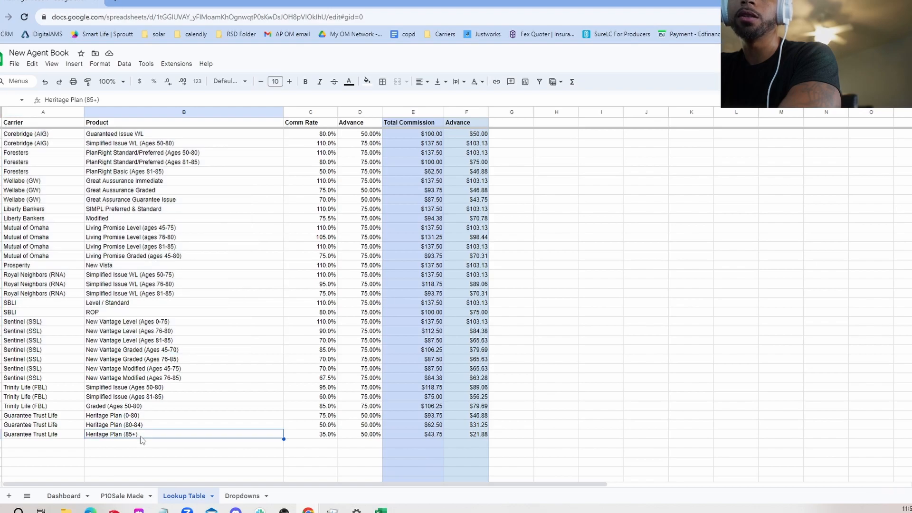
pyautogui.click(80, 435)
pyautogui.click(104, 435)
pyautogui.click(66, 439)
pyautogui.click(108, 434)
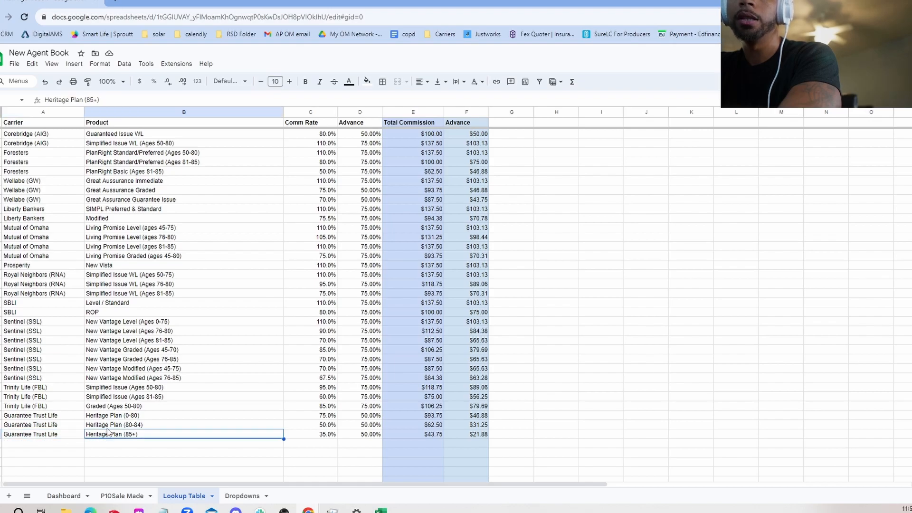
# Switch to the P10Sale Made sheet and review the Client column entries across the sales rows
pyautogui.click(78, 438)
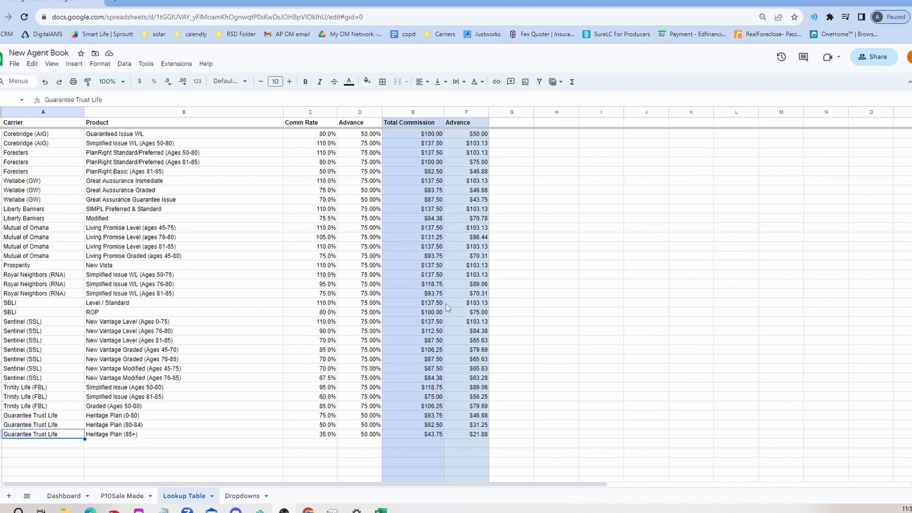
pyautogui.click(132, 495)
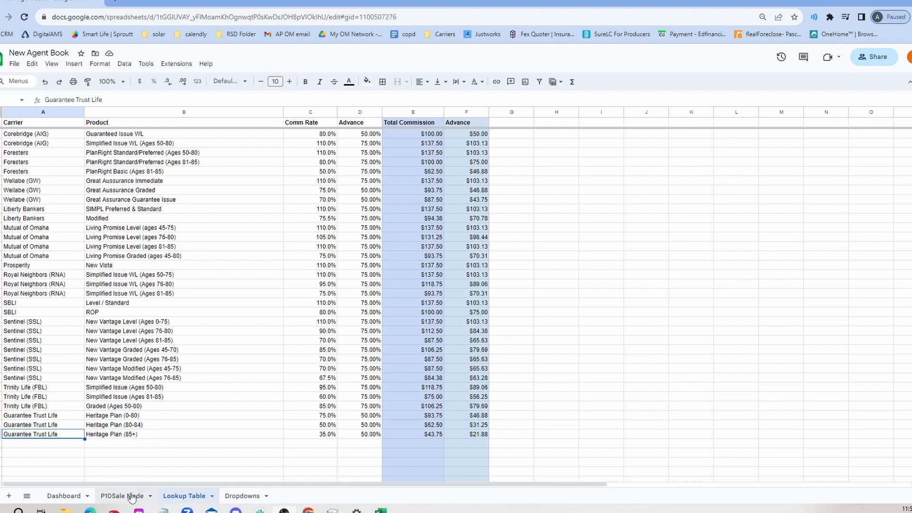
pyautogui.click(143, 194)
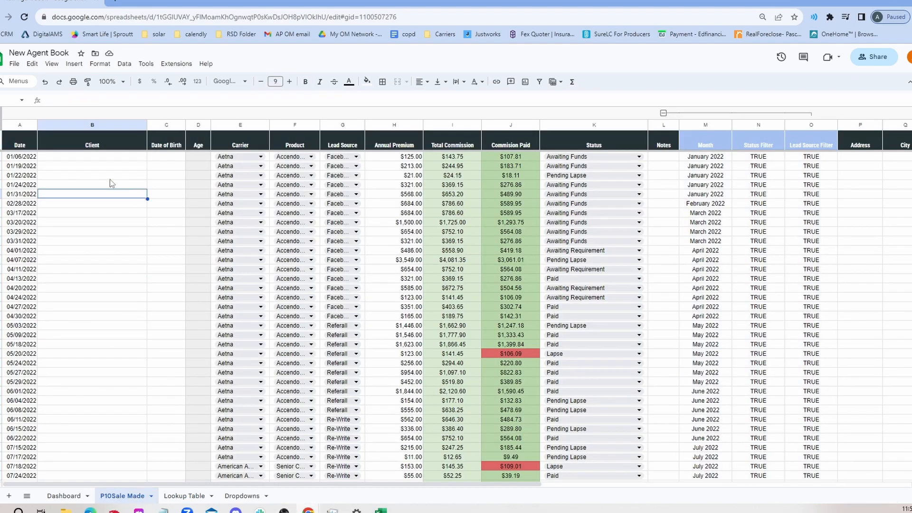
pyautogui.click(93, 157)
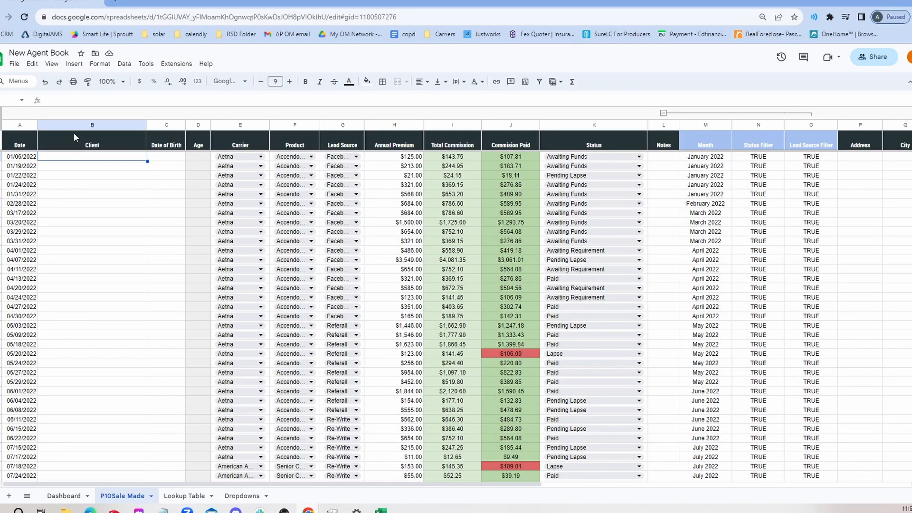
pyautogui.click(83, 166)
pyautogui.click(86, 159)
pyautogui.moveTo(87, 161); pyautogui.dragTo(85, 426)
pyautogui.scroll(-1, 85, 412)
pyautogui.moveTo(90, 347); pyautogui.dragTo(96, 447)
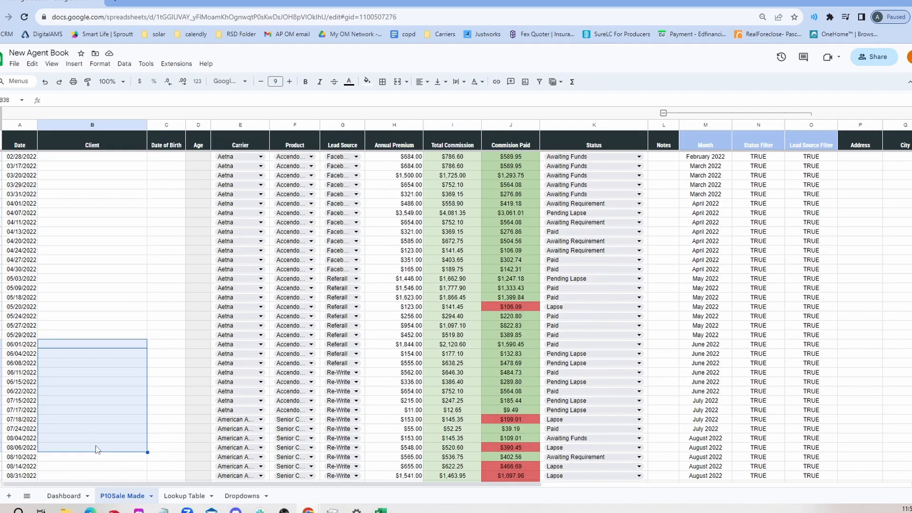
pyautogui.click(95, 437)
pyautogui.click(91, 391)
pyautogui.scroll(1, 91, 390)
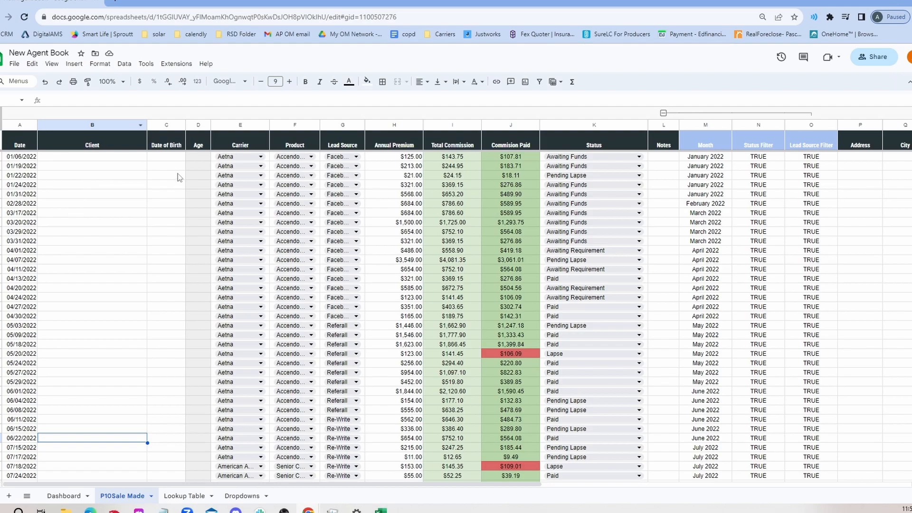
pyautogui.click(107, 159)
pyautogui.click(107, 166)
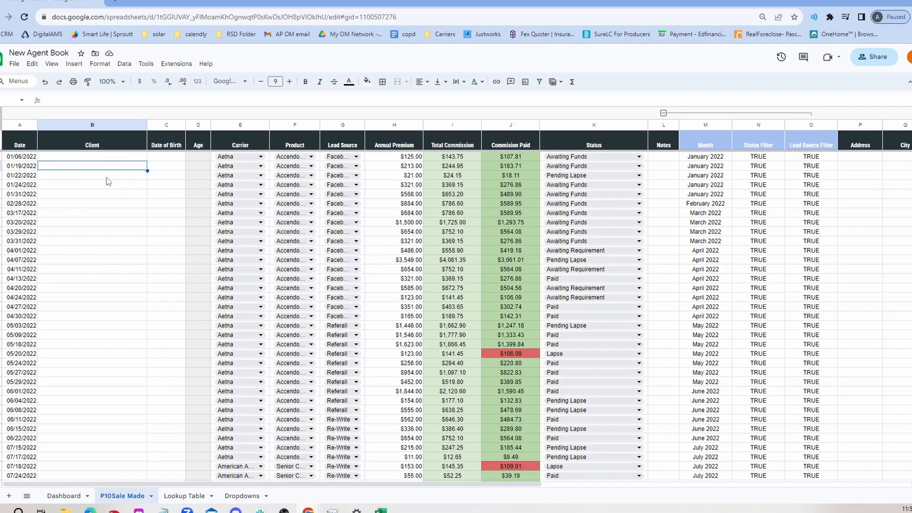
pyautogui.click(107, 185)
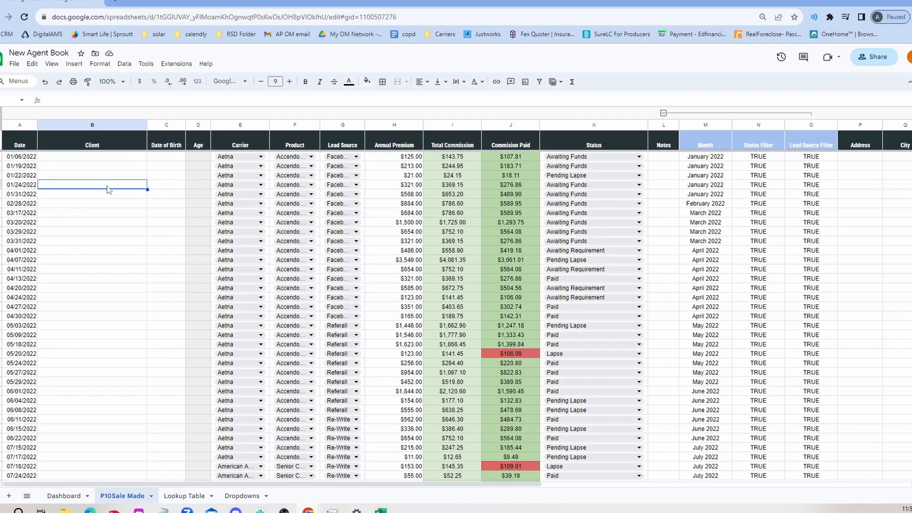
pyautogui.click(81, 123)
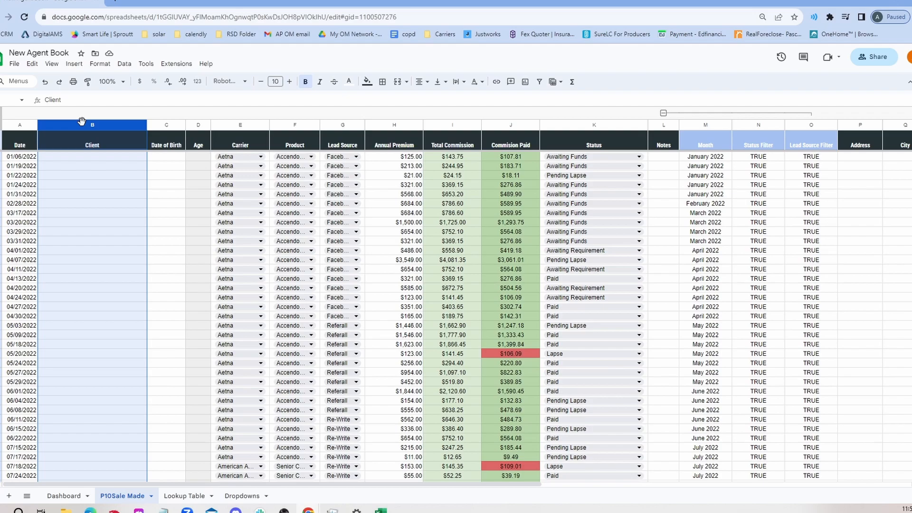
pyautogui.click(86, 157)
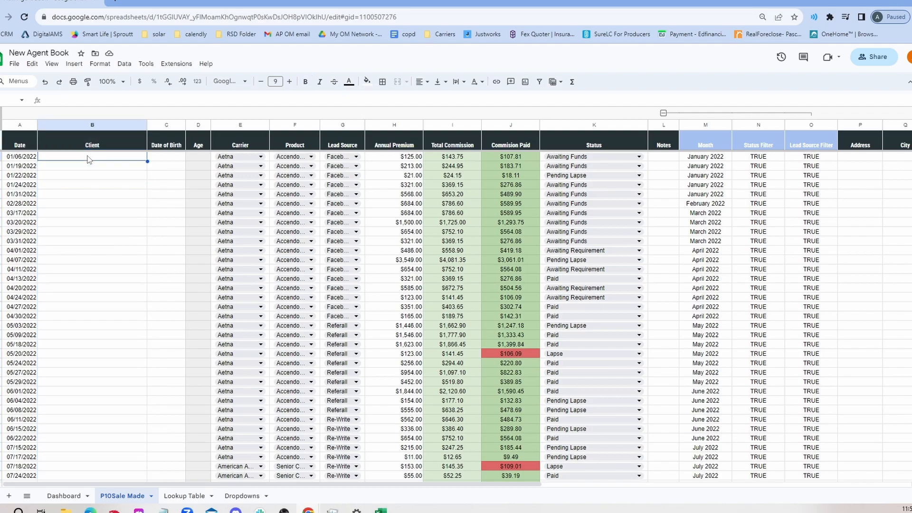
# Inspect the Total Commission formula and the Total Commission and Commission Paid column headers
pyautogui.click(453, 160)
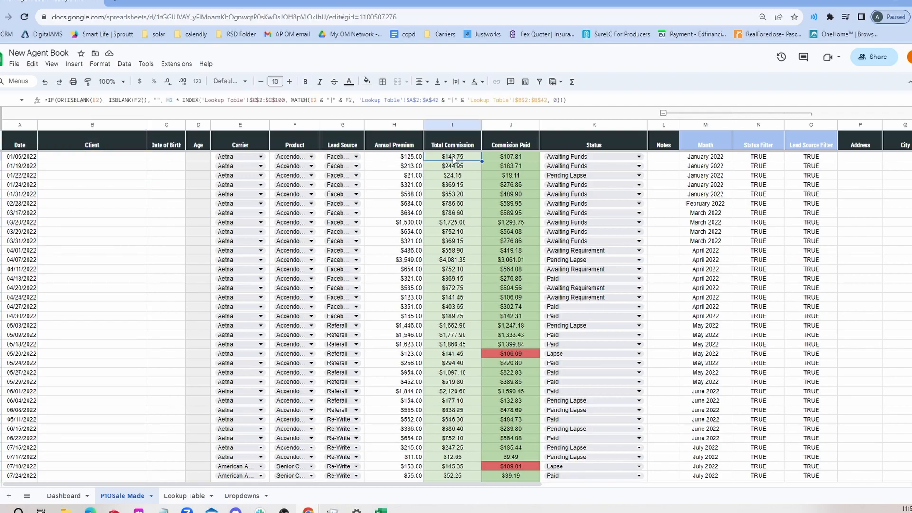
pyautogui.click(451, 147)
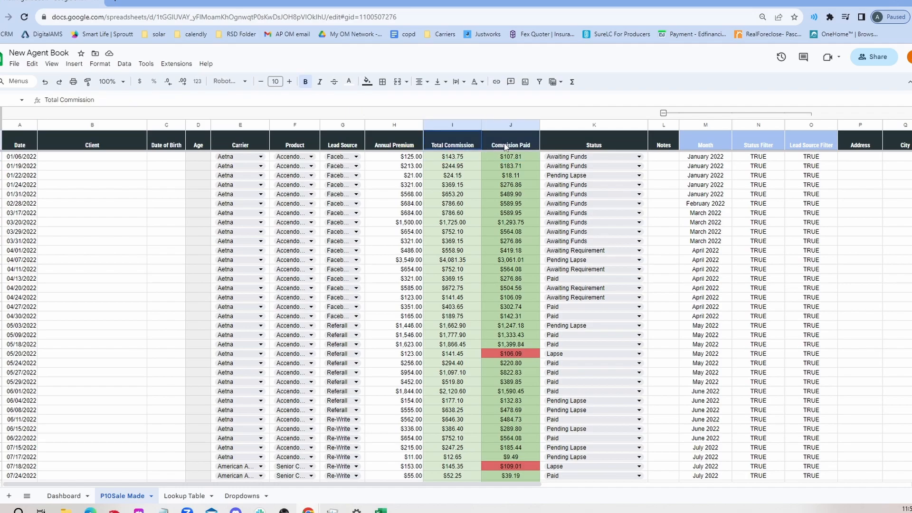
pyautogui.click(504, 146)
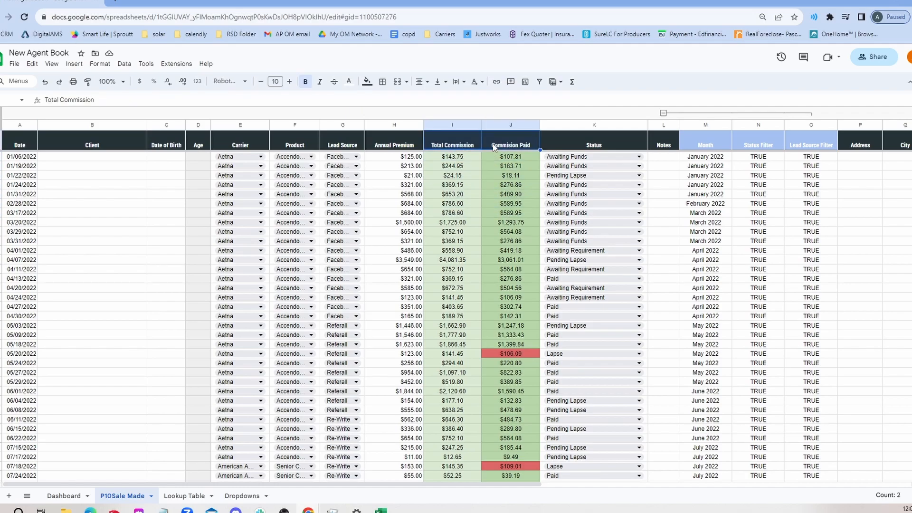
pyautogui.click(469, 147)
pyautogui.click(459, 159)
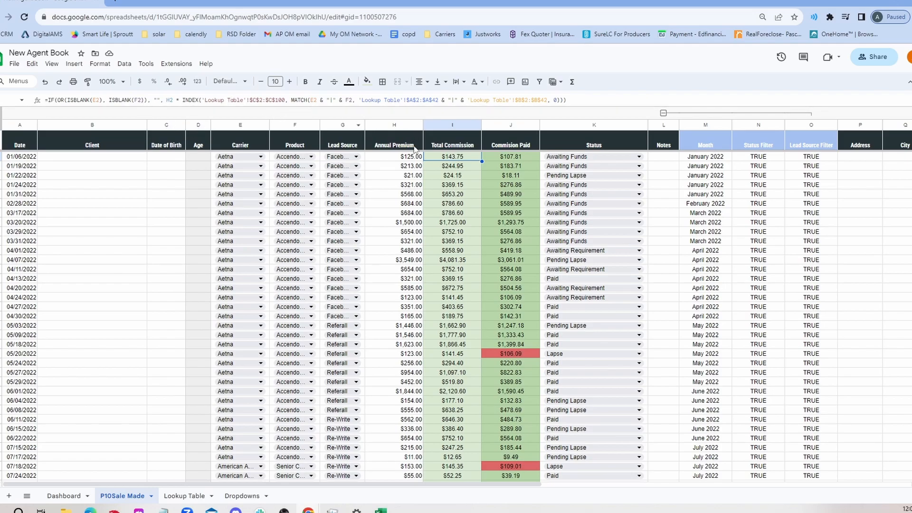
# Collapse the grouped Month, Status Filter and Lead Source Filter helper columns
pyautogui.click(119, 164)
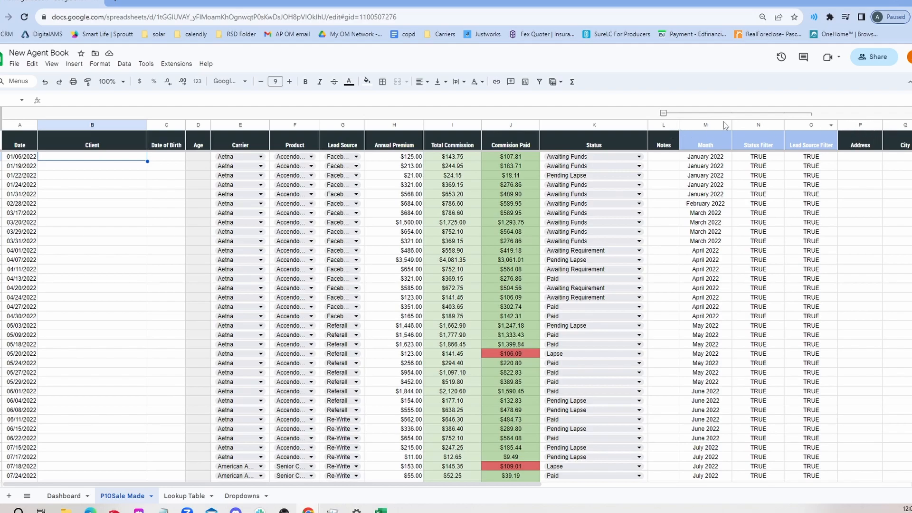
pyautogui.click(814, 141)
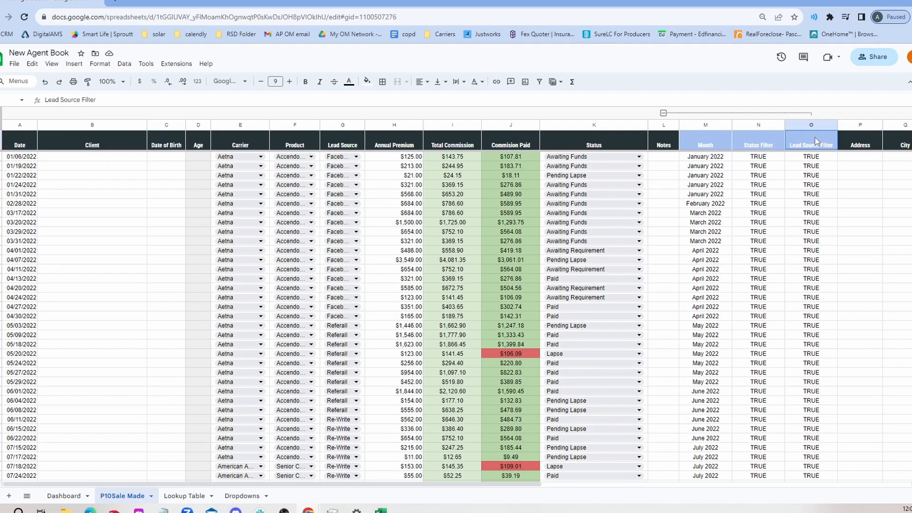
pyautogui.moveTo(705, 141); pyautogui.dragTo(802, 138)
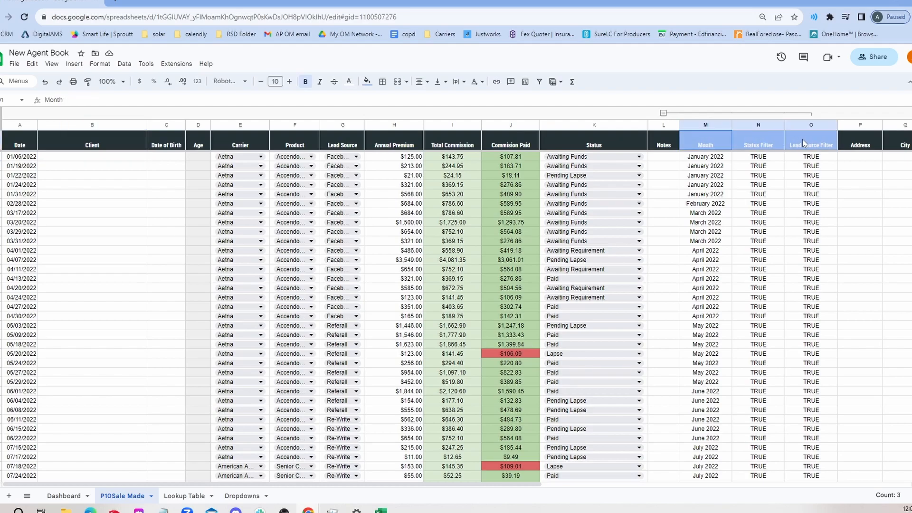
pyautogui.click(663, 114)
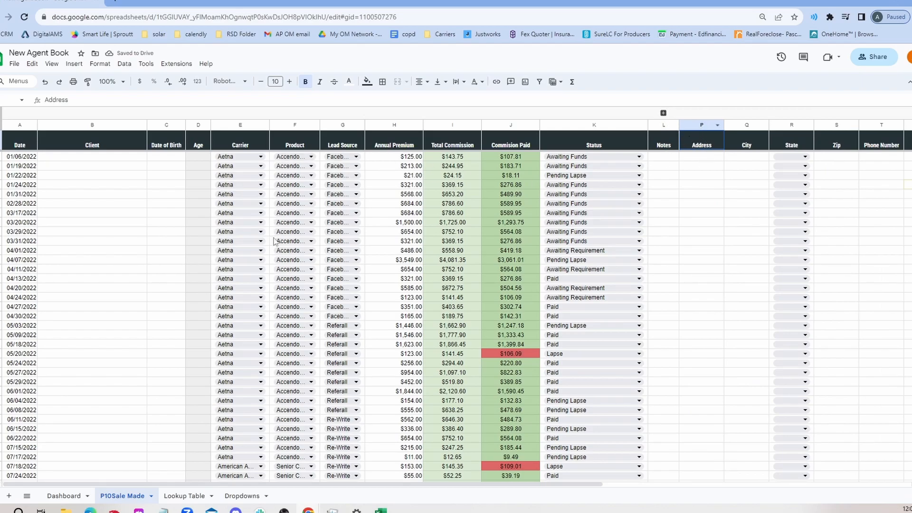
# In the first empty row below the sales data, set the sale date to 11/3/2023 from the date picker
pyautogui.scroll(-5, 221, 264)
pyautogui.scroll(-20, 220, 264)
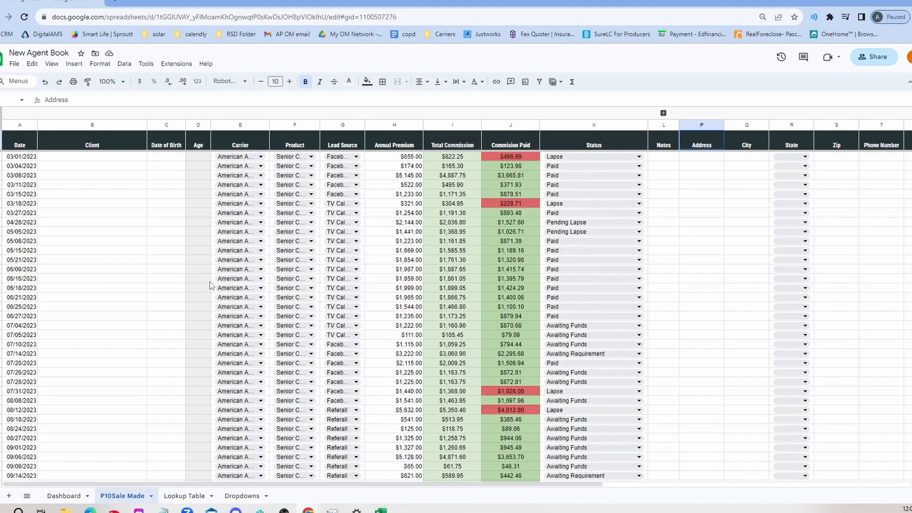
pyautogui.scroll(-5, 214, 285)
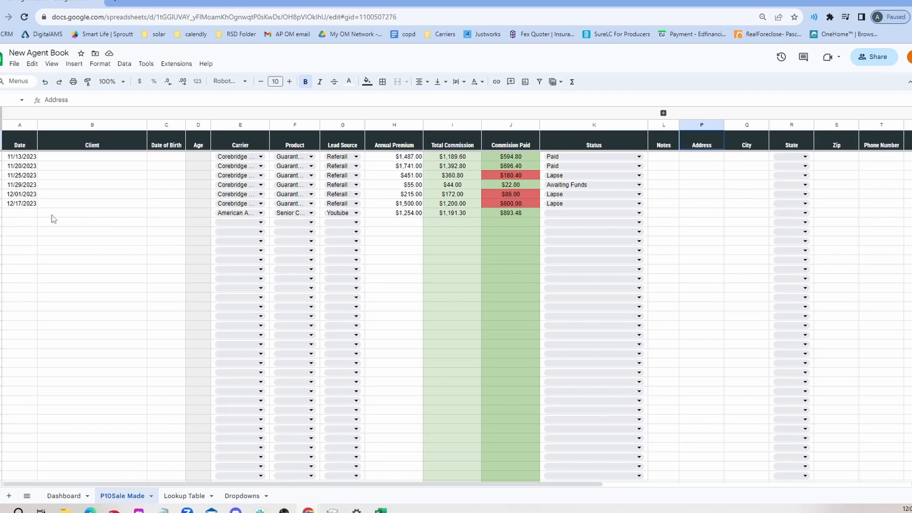
pyautogui.click(25, 221)
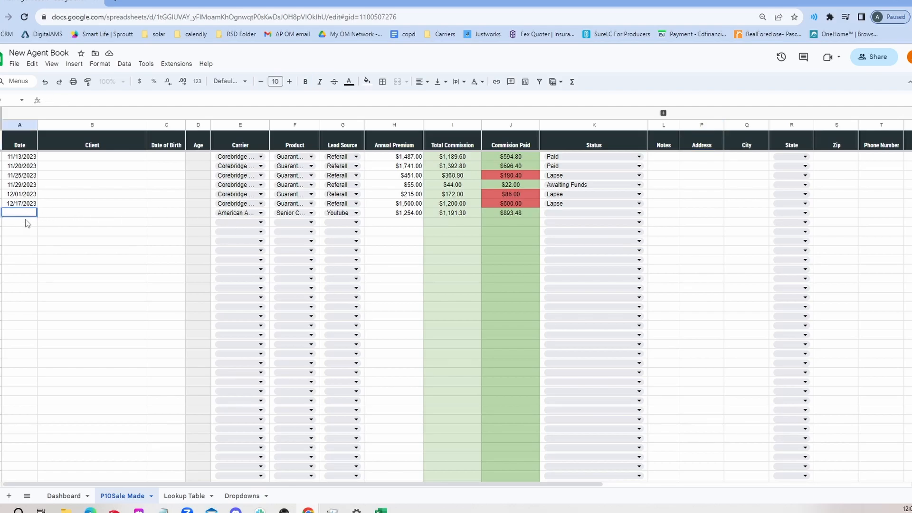
pyautogui.doubleClick(22, 224)
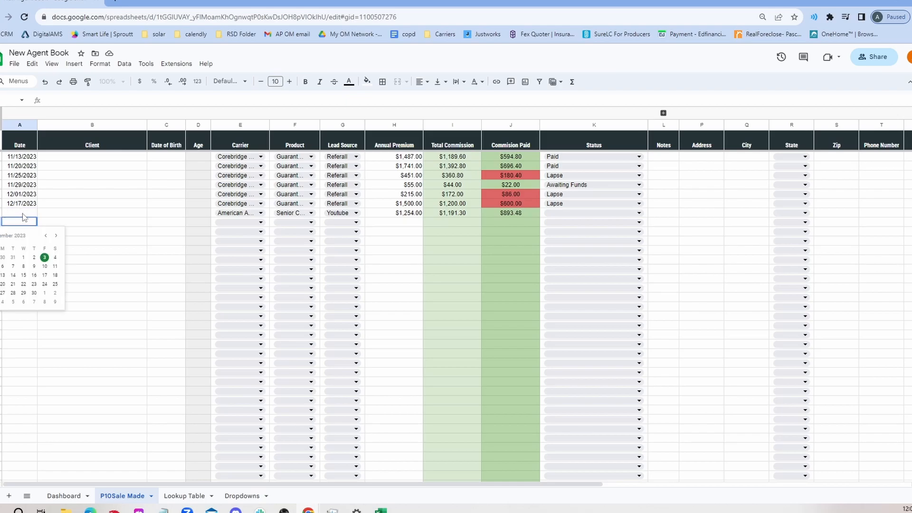
pyautogui.click(45, 259)
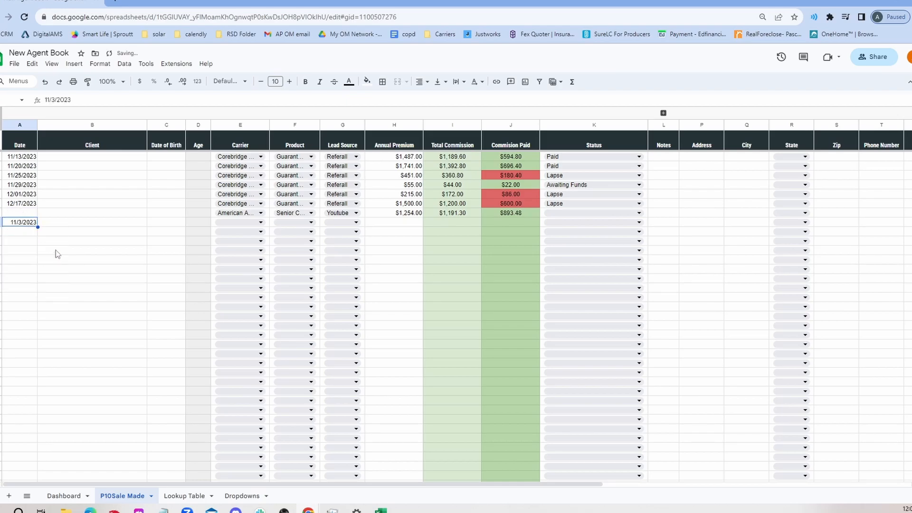
# Enter the client's full name in the new row's Client cell
pyautogui.click(134, 225)
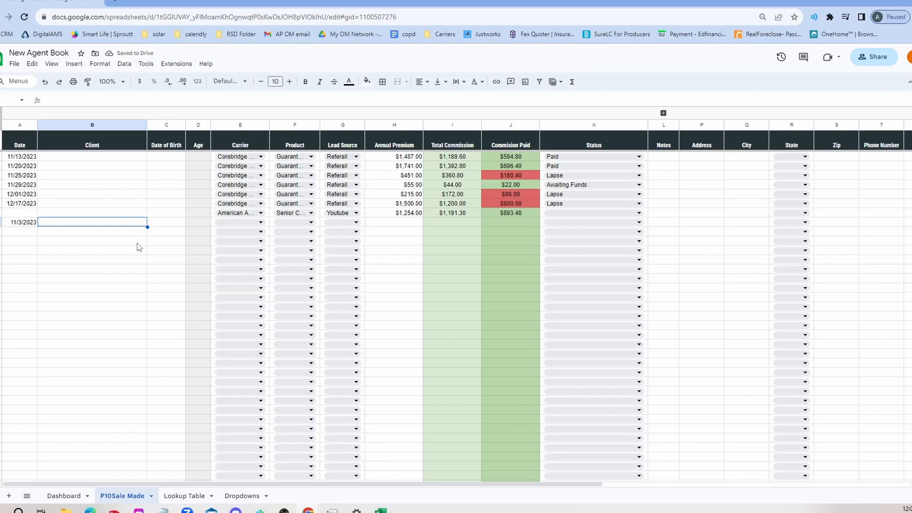
pyautogui.write('John Dop')
pyautogui.press('BackSpace')
pyautogui.press('BackSpace')
pyautogui.press('BackSpace')
pyautogui.press('BackSpace')
pyautogui.press('BackSpace')
pyautogui.press('BackSpace')
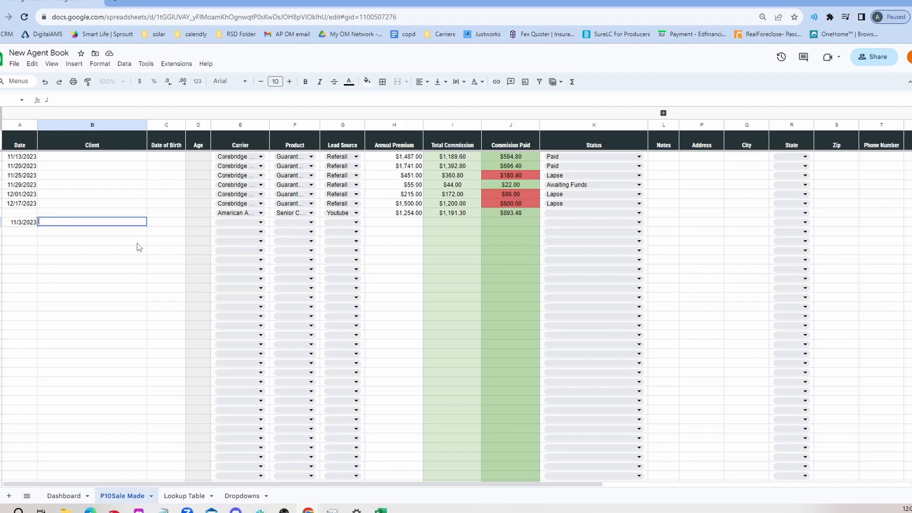
pyautogui.press('Tab')
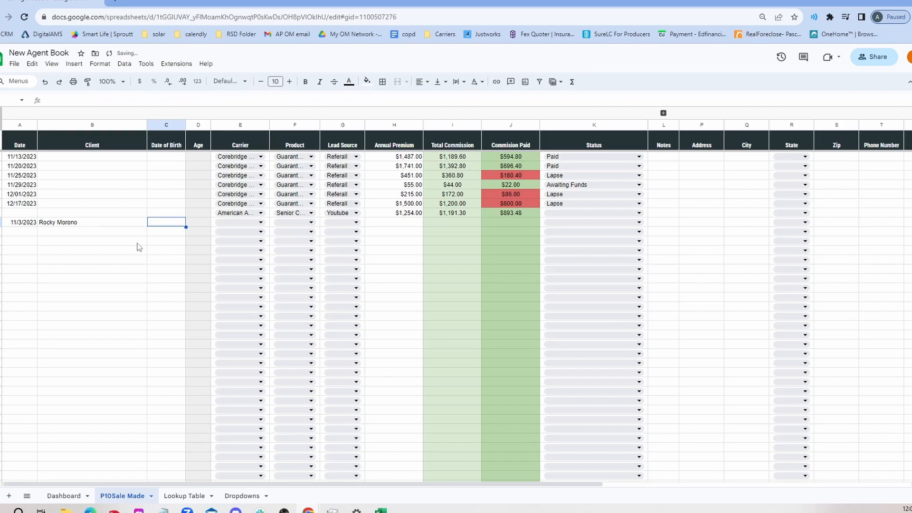
# Enter the client's date of birth in the new row in mm/dd/yyyy format
pyautogui.doubleClick(164, 220)
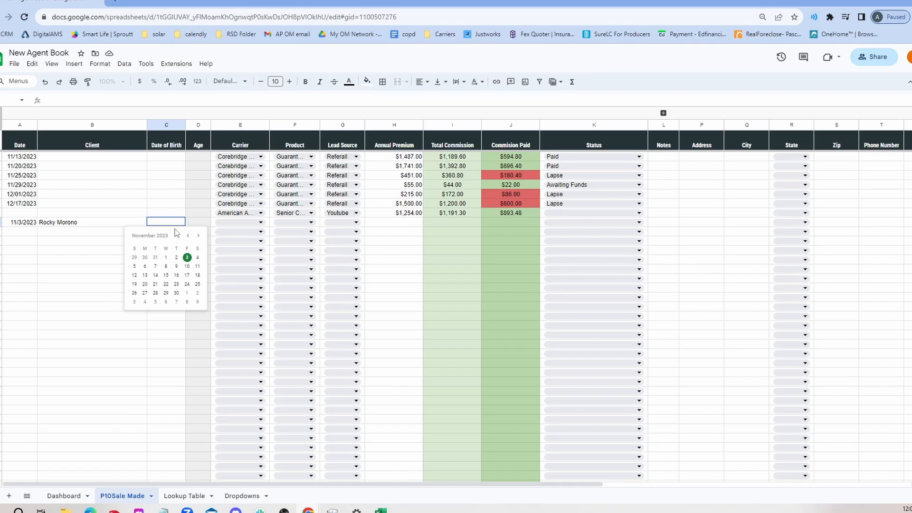
pyautogui.click(157, 222)
pyautogui.write('08041956')
pyautogui.press('Return')
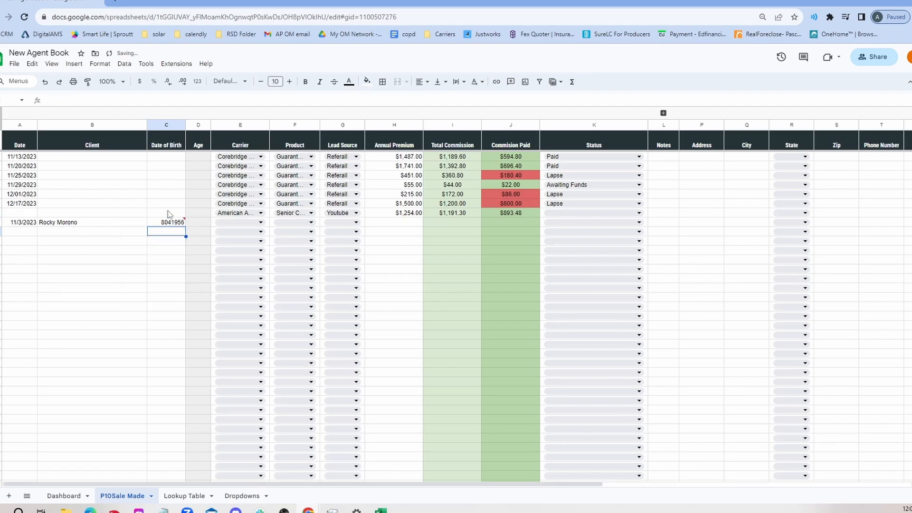
pyautogui.press('Up')
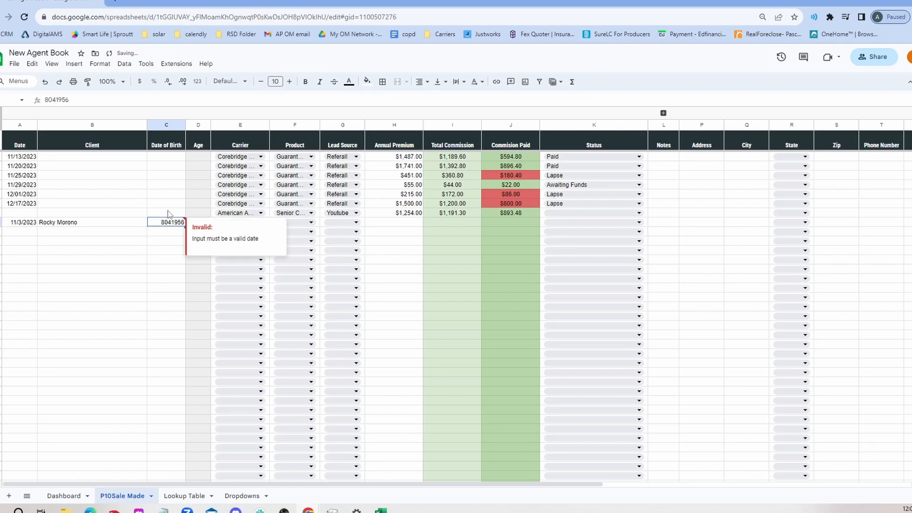
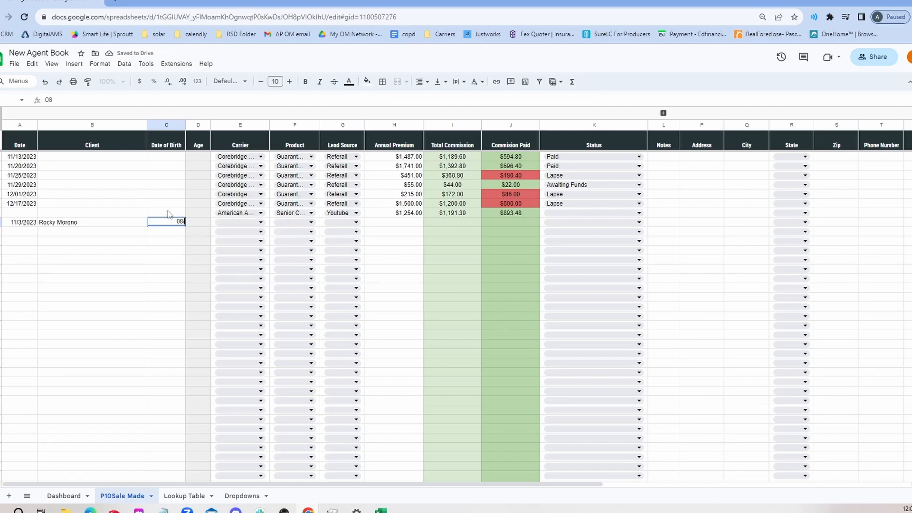
pyautogui.press('Return')
# Choose American Amicable as the carrier and Senior Choice Immediate (Ages 0-79) as the product for the new row
pyautogui.click(247, 223)
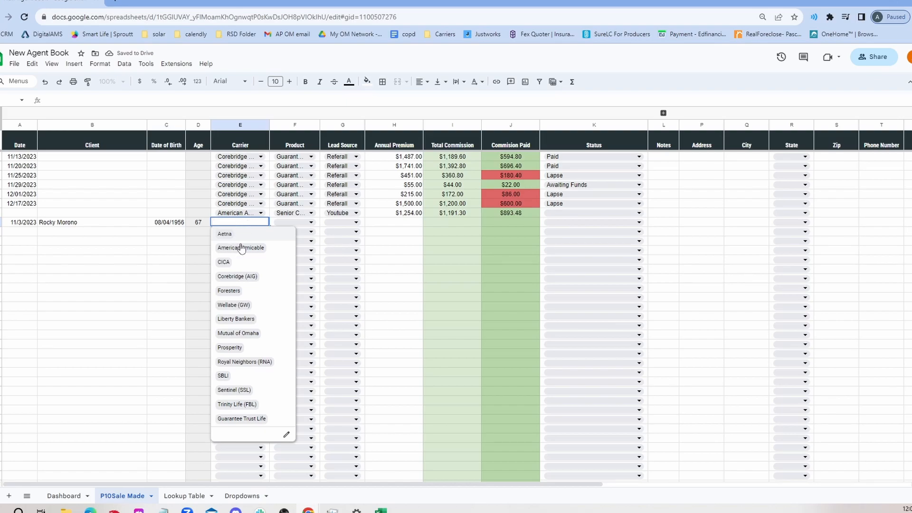
pyautogui.click(240, 246)
pyautogui.click(293, 222)
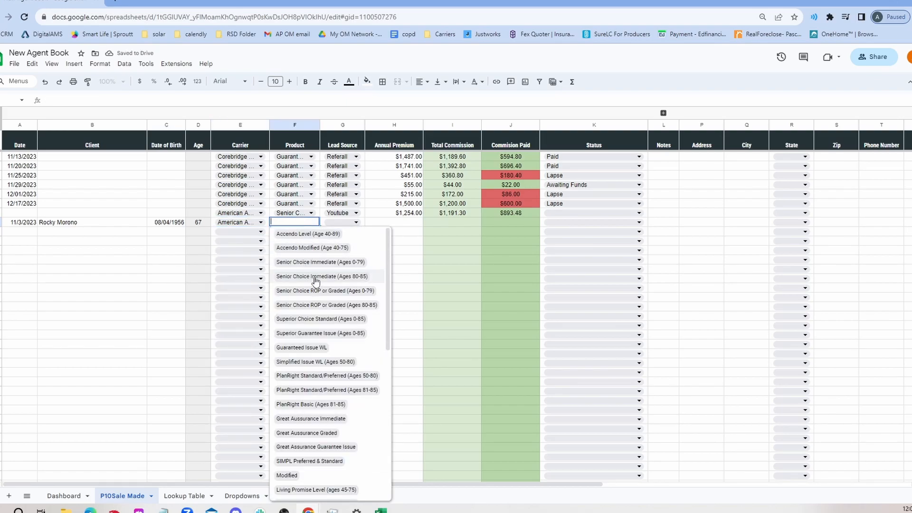
pyautogui.click(347, 264)
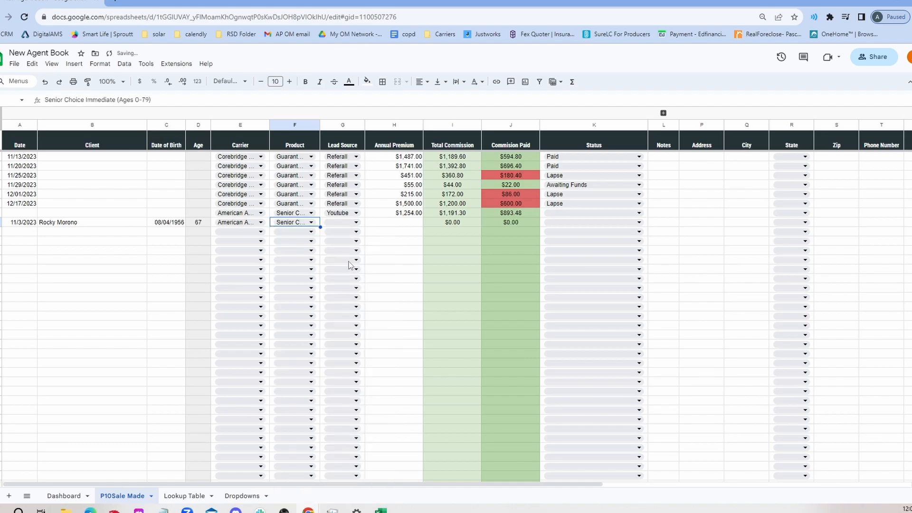
# Set the new row's lead source to Facebook
pyautogui.click(351, 223)
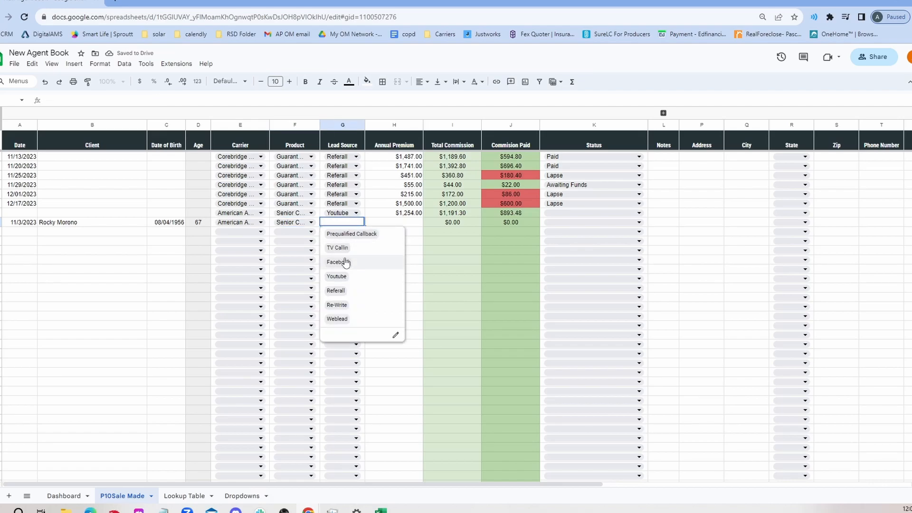
pyautogui.click(346, 262)
# Enter an annual premium of 1000 for the new sale row
pyautogui.click(384, 223)
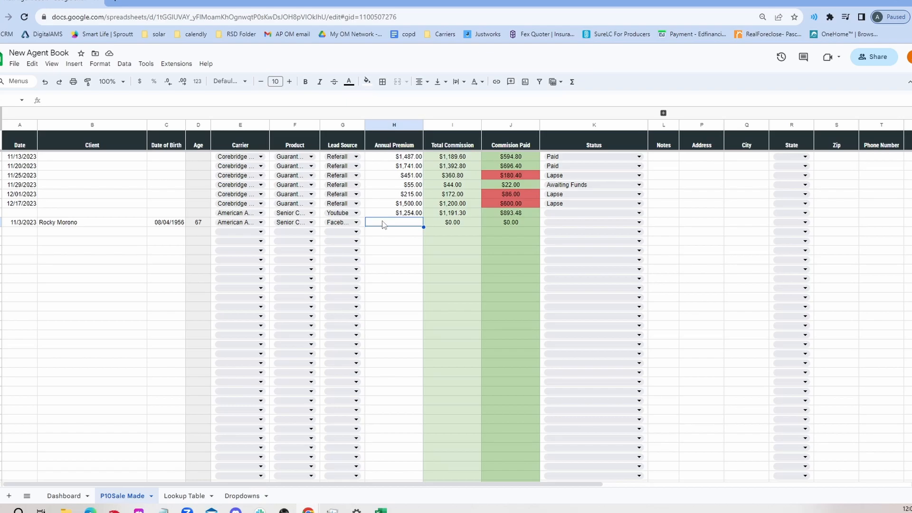
pyautogui.write('1000')
pyautogui.press('Return')
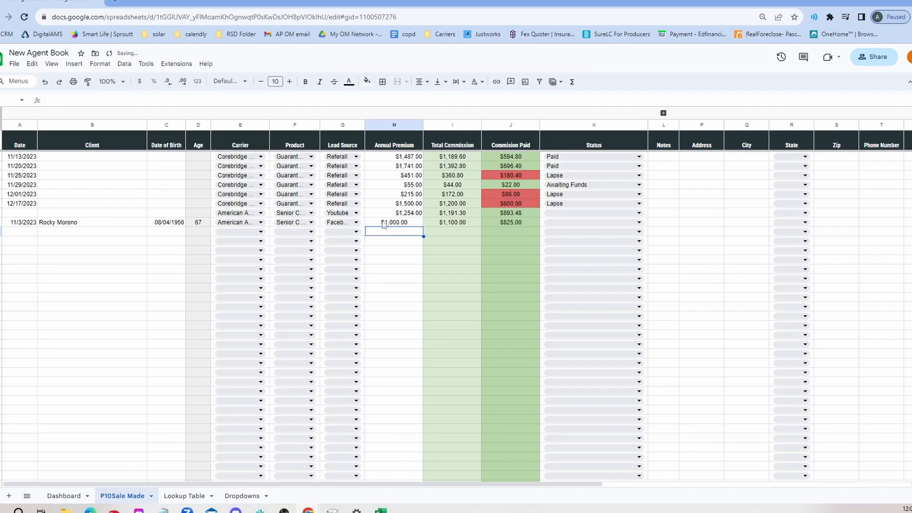
# Set the new row's status to Awaiting Funds
pyautogui.click(515, 222)
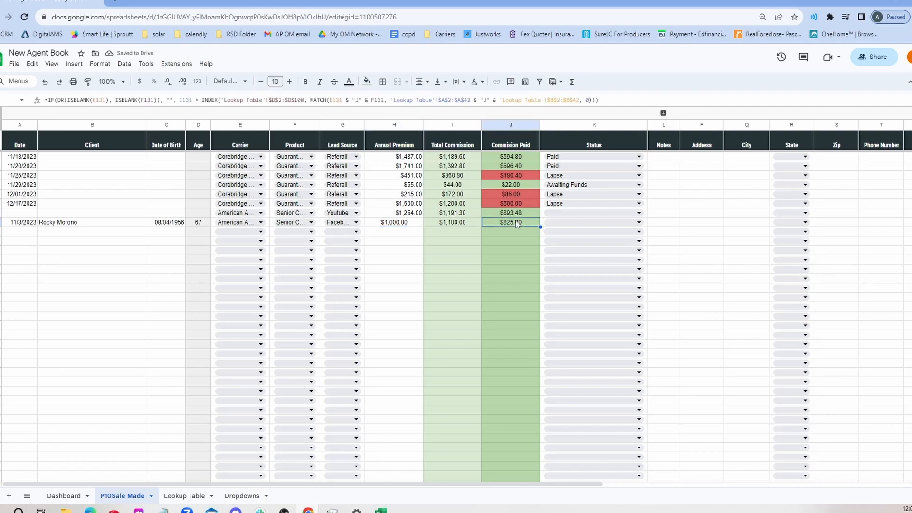
pyautogui.click(462, 221)
pyautogui.click(500, 125)
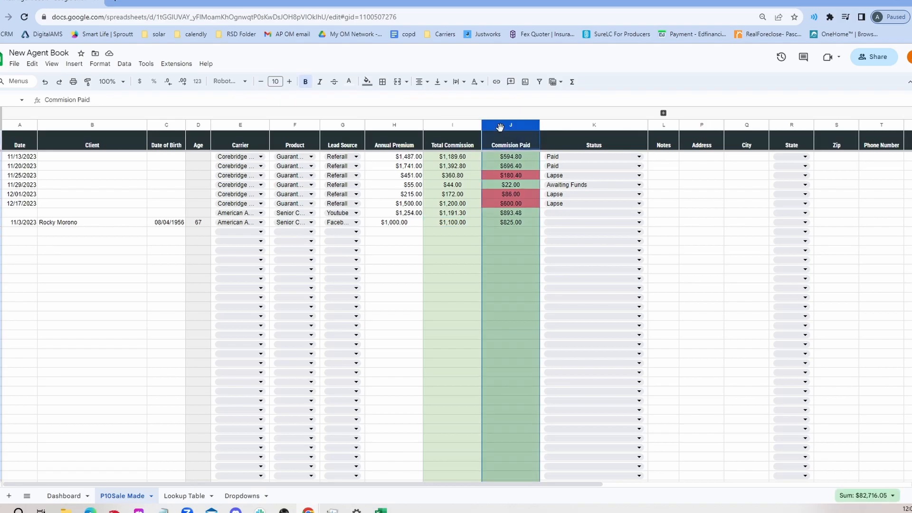
pyautogui.click(514, 233)
pyautogui.click(515, 222)
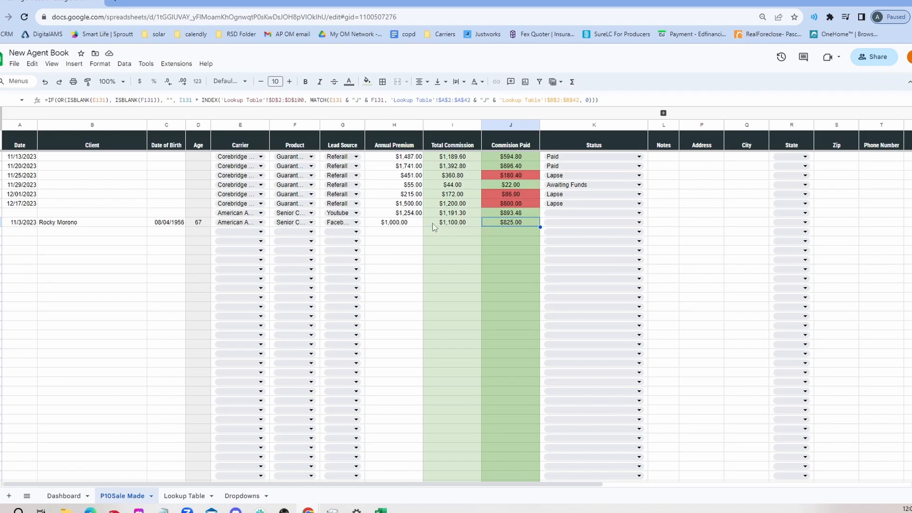
pyautogui.click(550, 224)
pyautogui.click(554, 235)
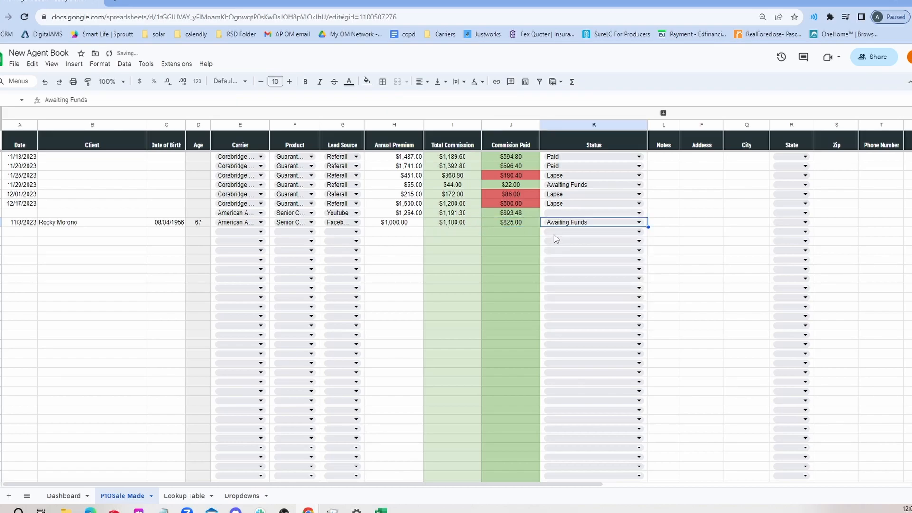
# Widen the Notes column
pyautogui.click(660, 223)
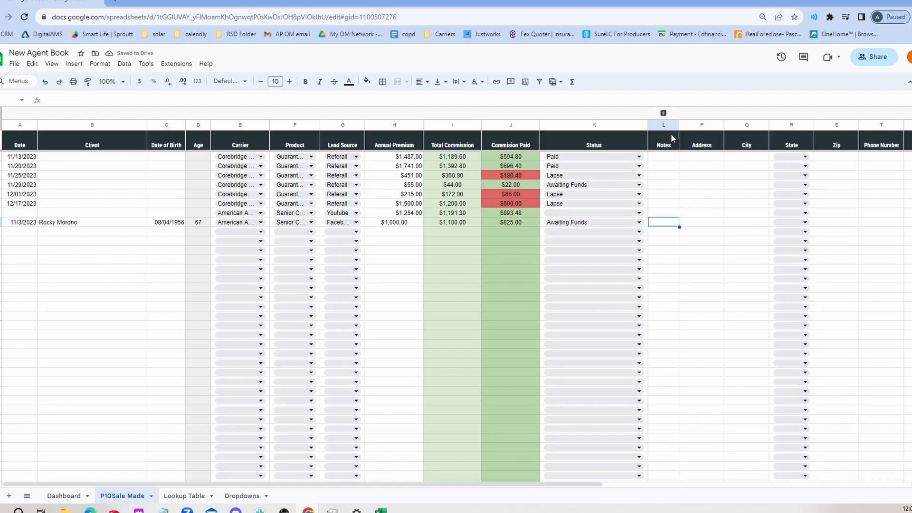
pyautogui.moveTo(679, 124); pyautogui.dragTo(713, 124)
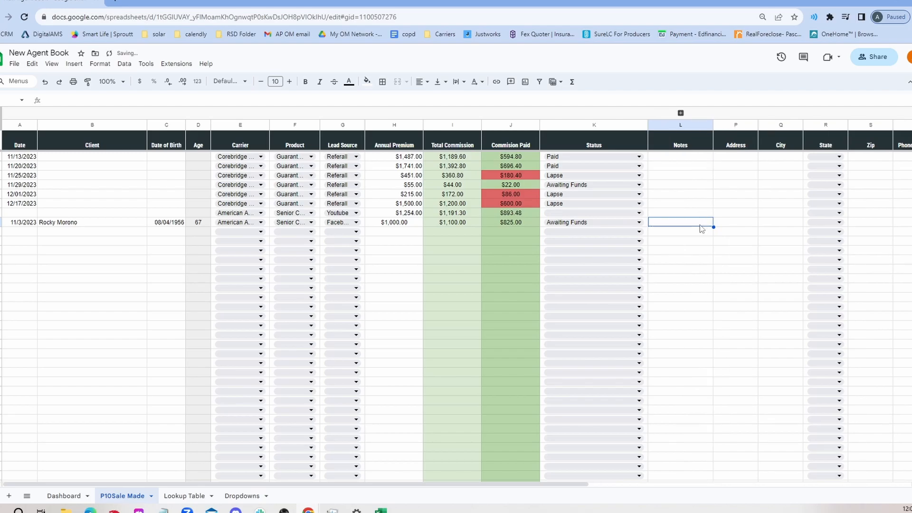
pyautogui.click(725, 223)
pyautogui.click(767, 225)
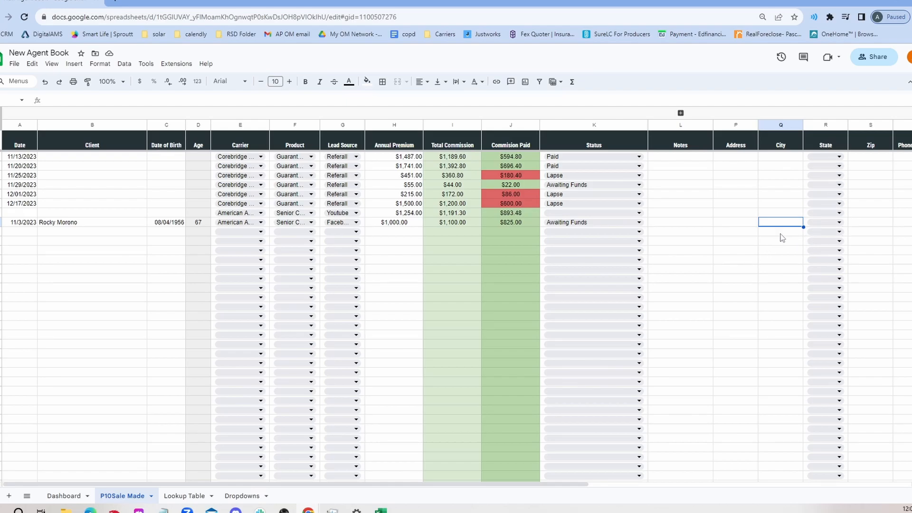
pyautogui.click(812, 222)
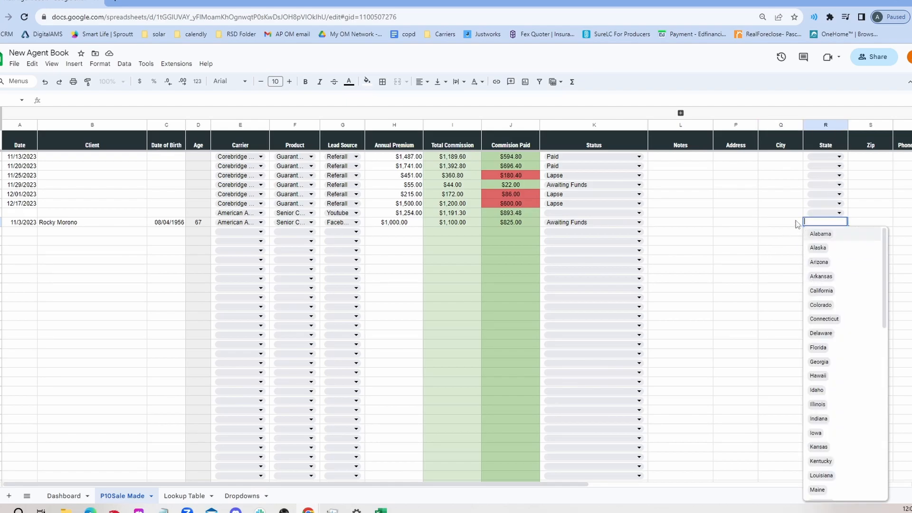
pyautogui.click(773, 222)
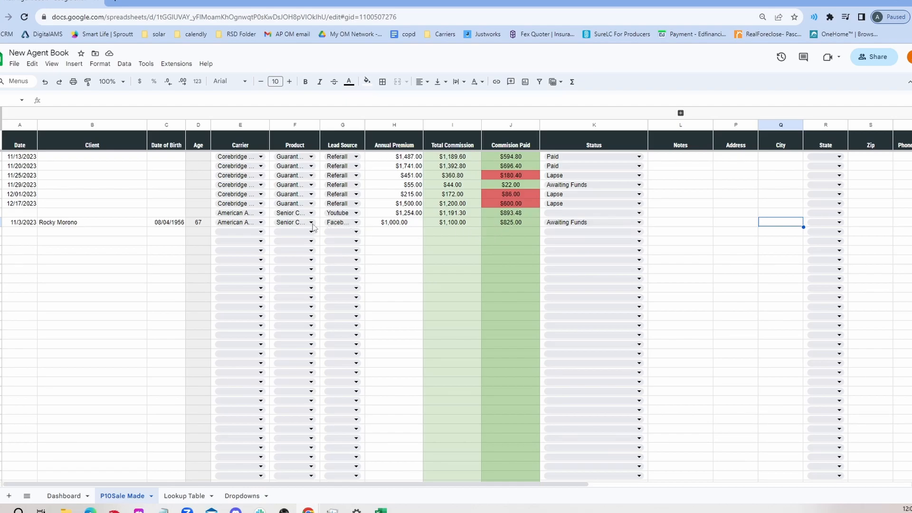
# Try Senior Choice ROP or Graded (Ages 0-79) as the product and CICA as the carrier for the new row
pyautogui.click(290, 221)
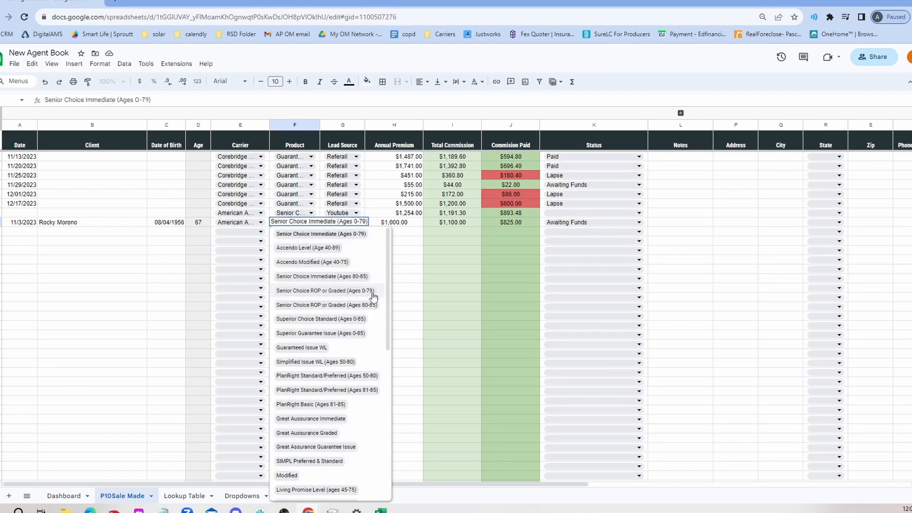
pyautogui.click(360, 291)
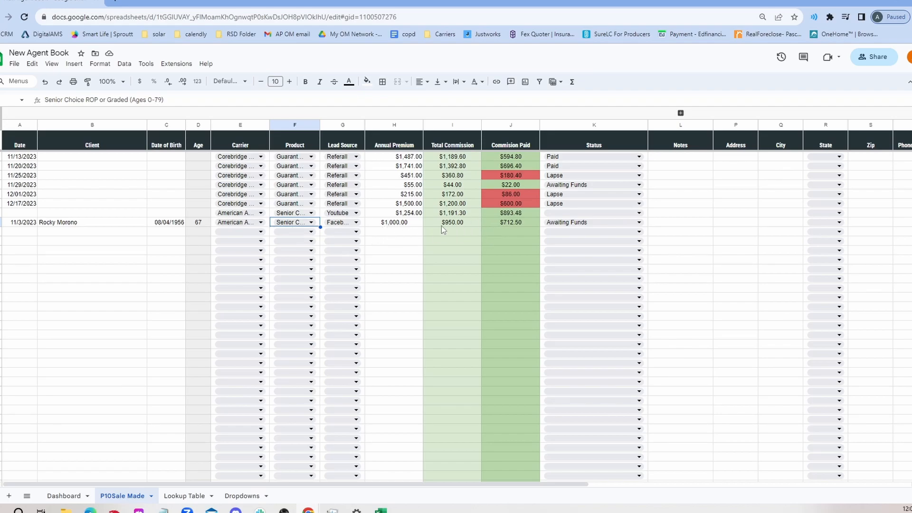
pyautogui.click(250, 223)
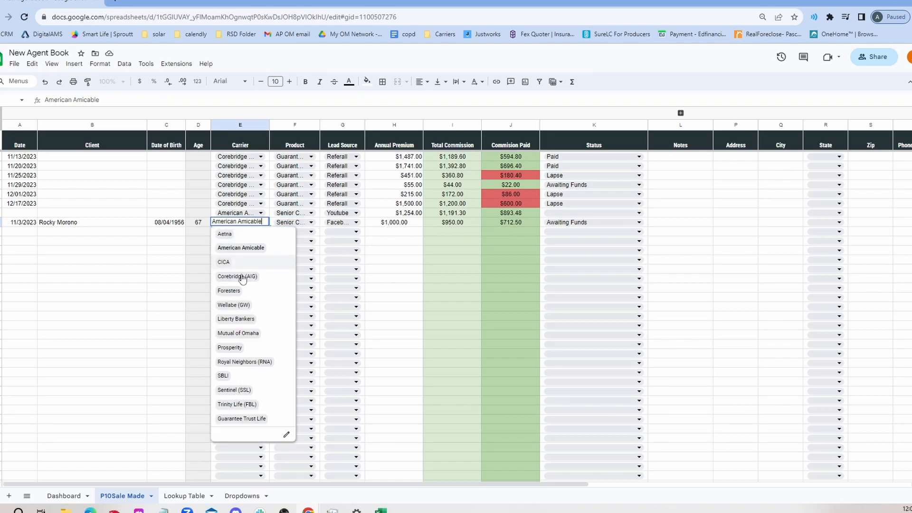
pyautogui.click(229, 263)
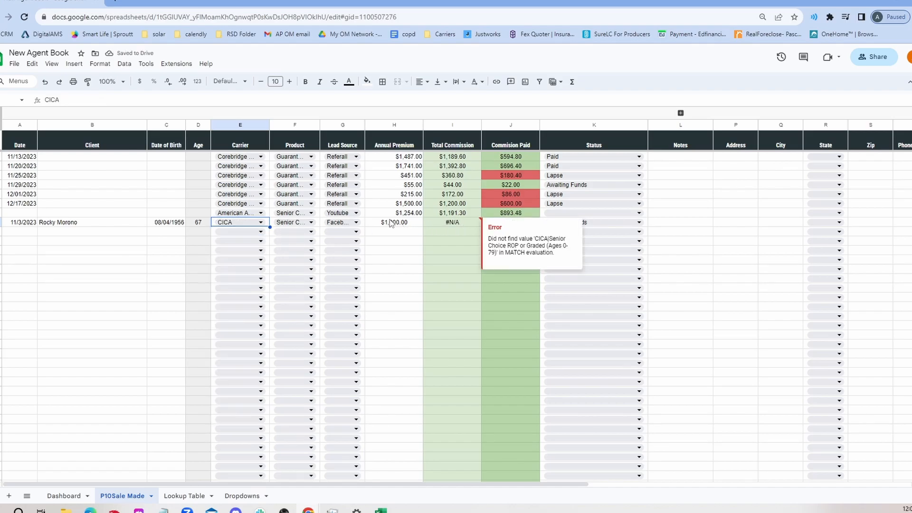
pyautogui.click(279, 223)
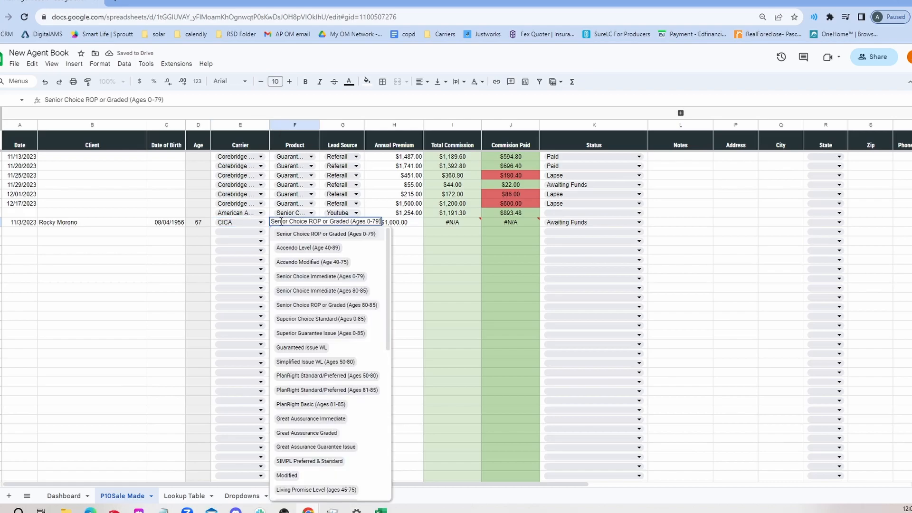
# Set the new row's carrier to Wellabe (GW) and its product to Great Assurance Guarantee Issue
pyautogui.click(254, 224)
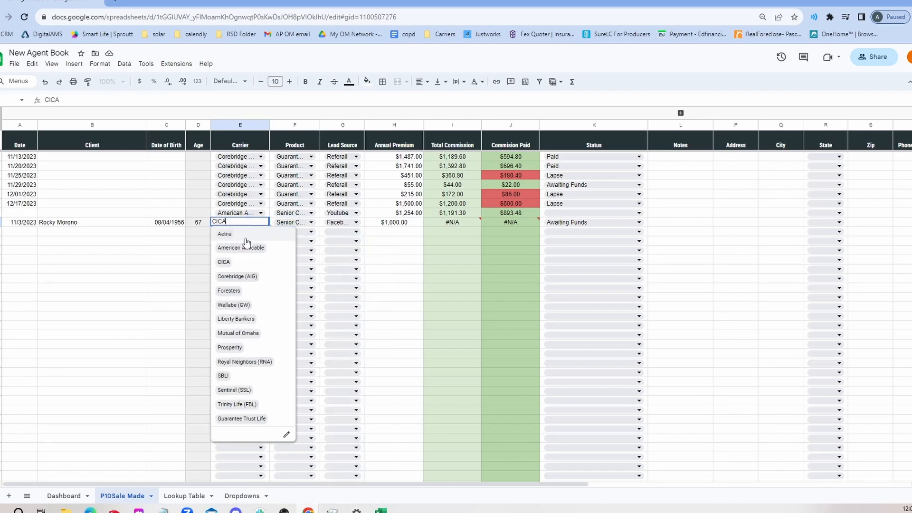
pyautogui.click(241, 305)
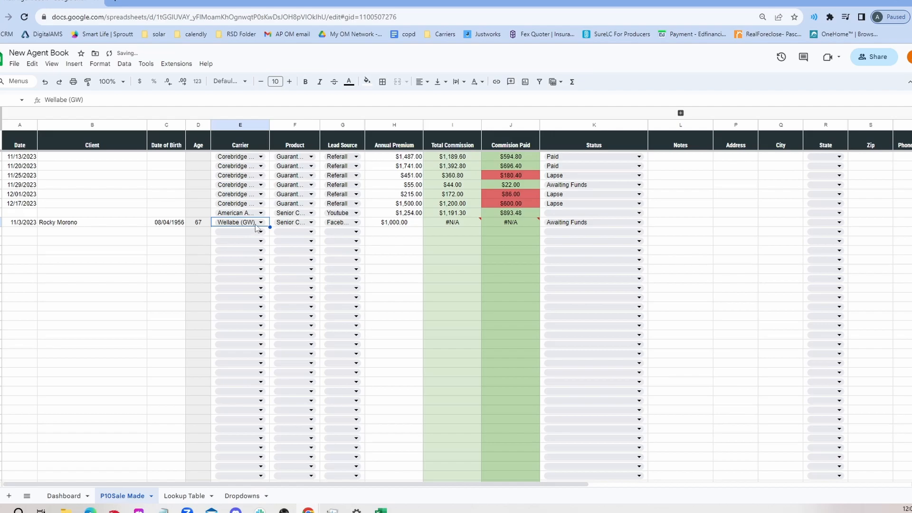
pyautogui.click(279, 222)
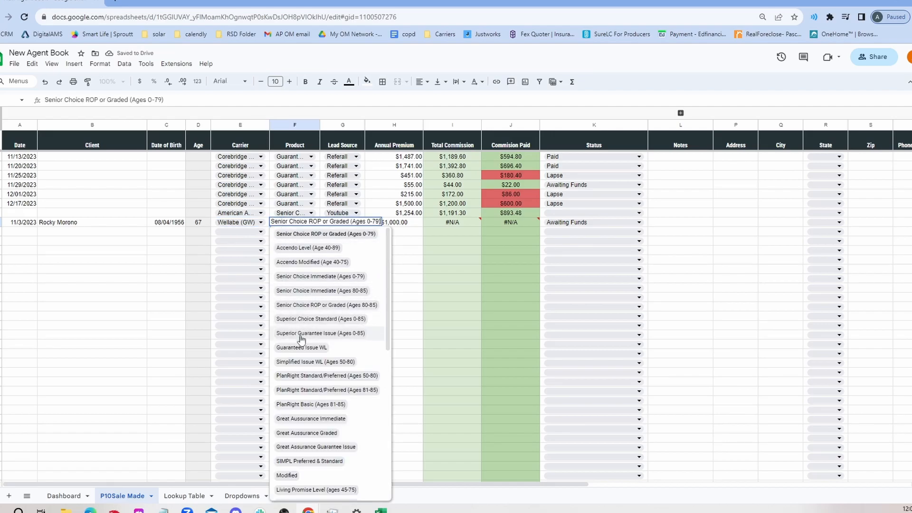
pyautogui.click(327, 418)
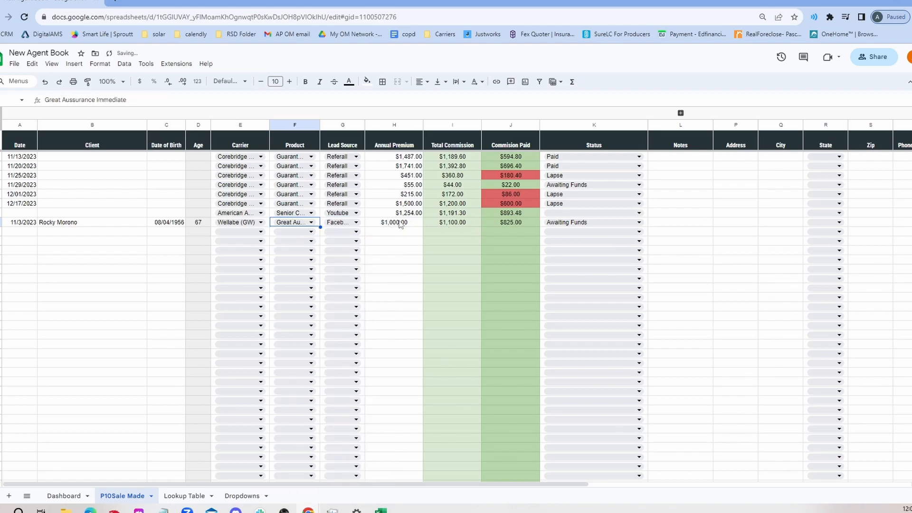
pyautogui.click(293, 226)
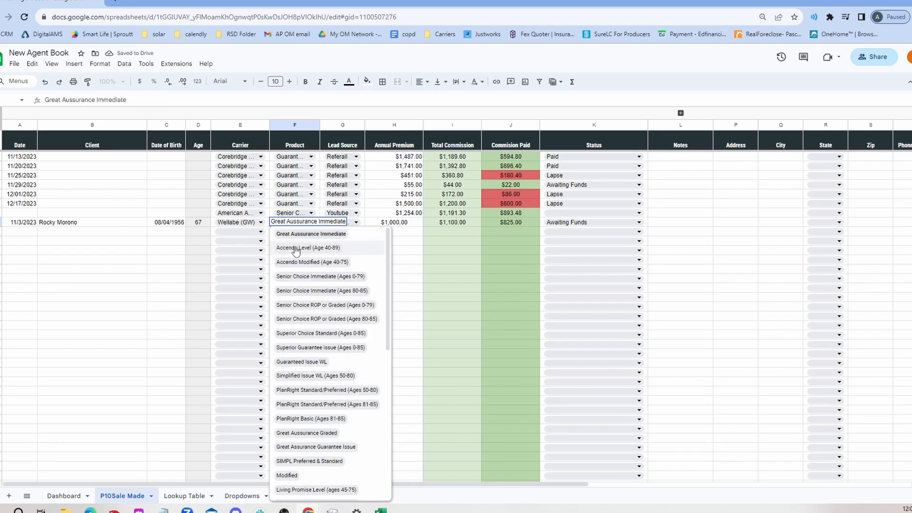
pyautogui.click(332, 446)
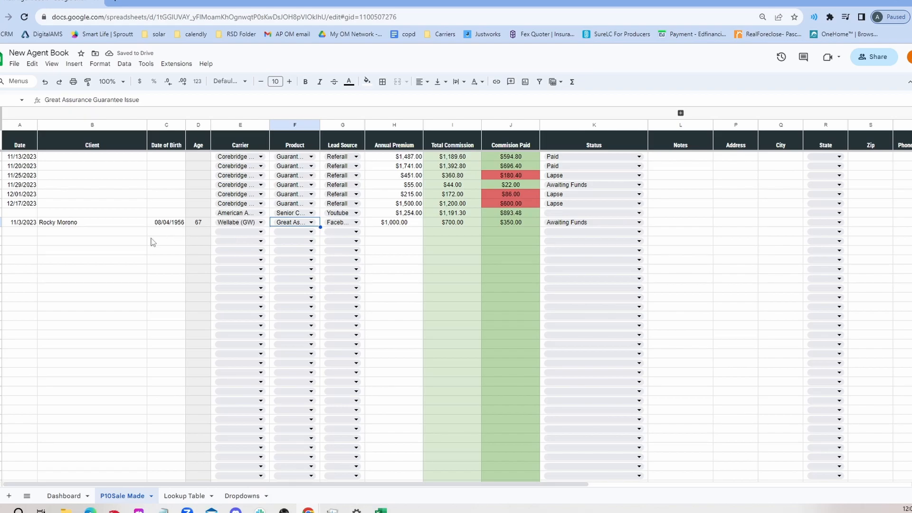
# Browse through the earlier sale records in the sheet
pyautogui.scroll(5, 167, 261)
pyautogui.scroll(-2, 178, 269)
pyautogui.scroll(-3, 171, 323)
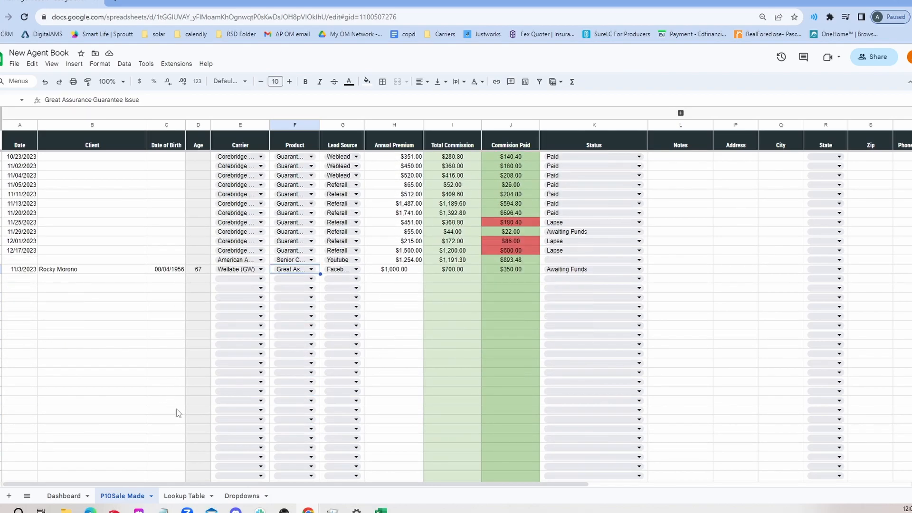
pyautogui.scroll(5, 204, 381)
pyautogui.scroll(3, 233, 418)
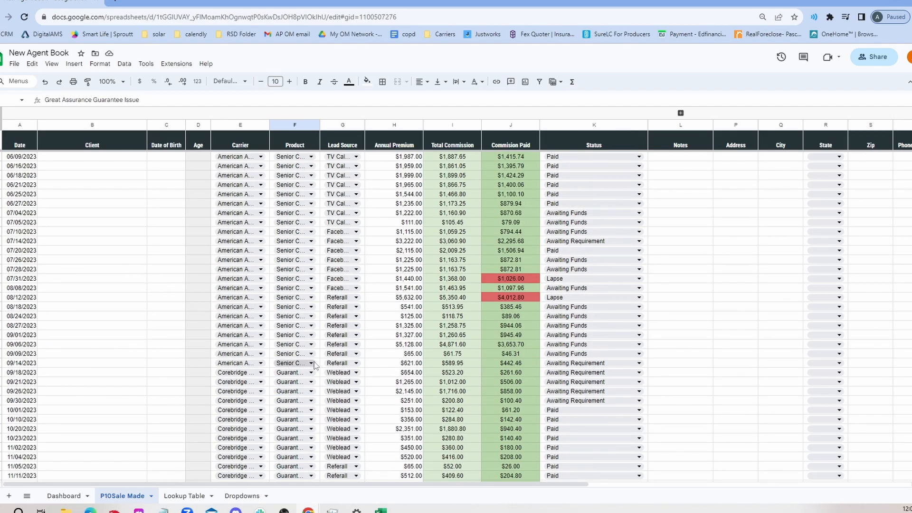
pyautogui.scroll(-1, 538, 360)
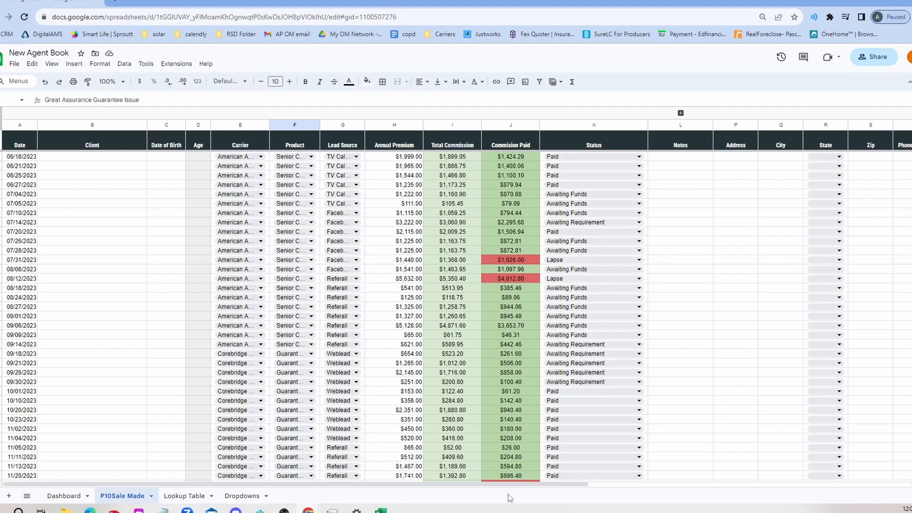
pyautogui.hscroll(5, 618, 470)
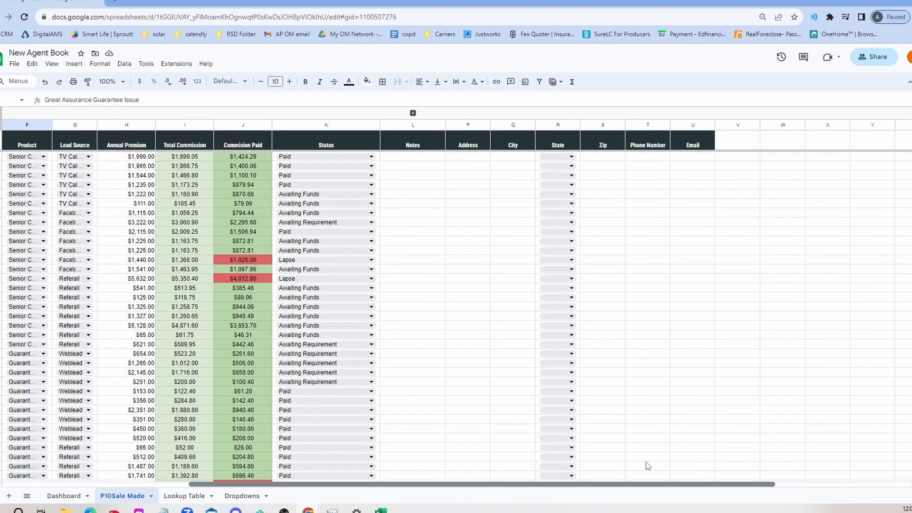
pyautogui.hscroll(-5, 665, 465)
pyautogui.scroll(-5, 506, 455)
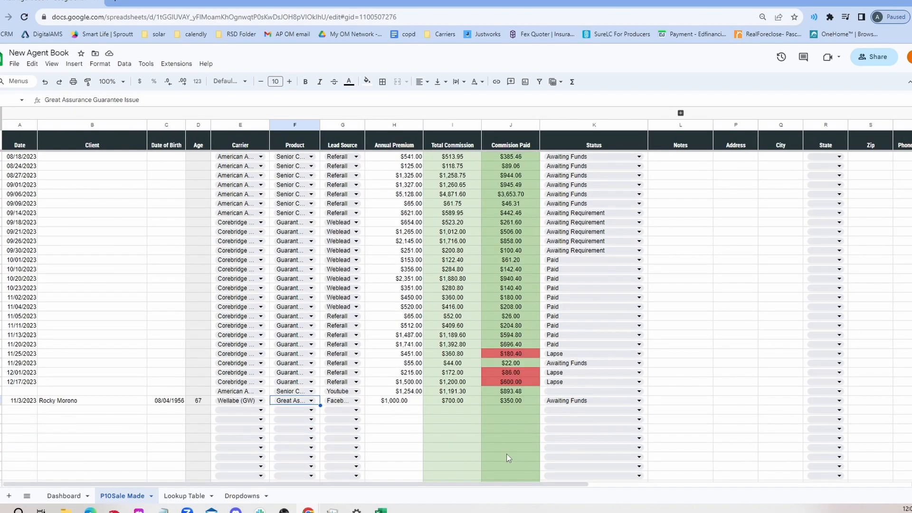
pyautogui.scroll(7, 492, 452)
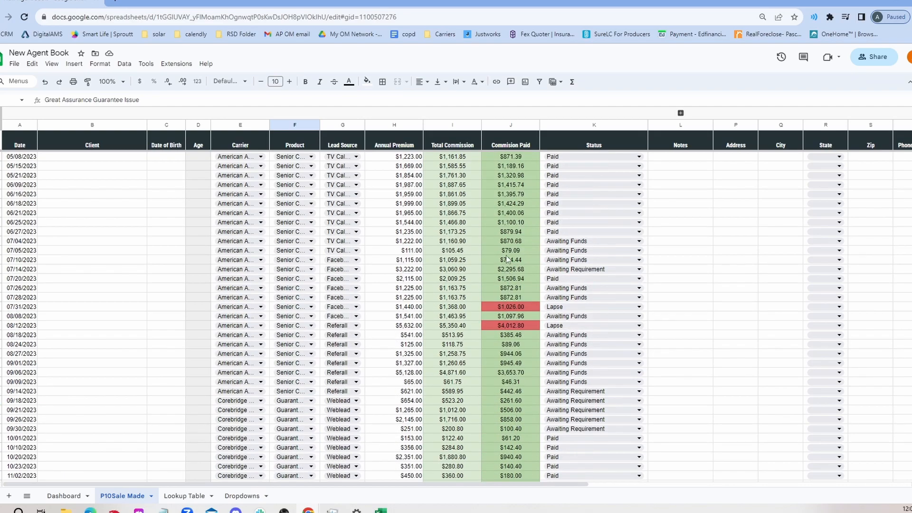
pyautogui.scroll(-5, 537, 298)
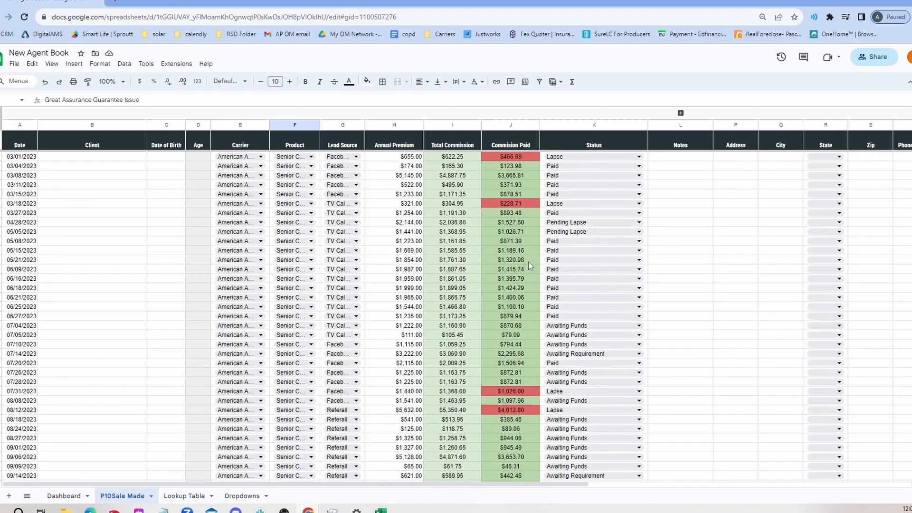
pyautogui.scroll(-5, 530, 299)
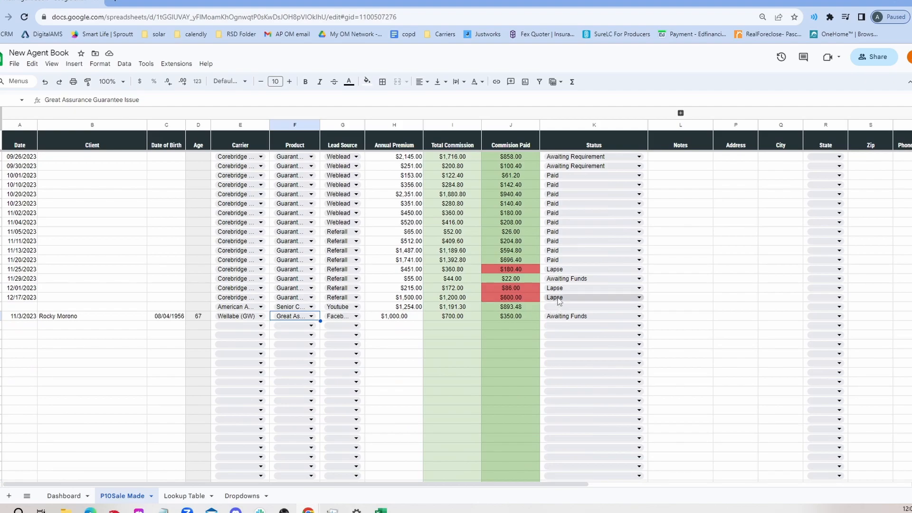
# Change the new row's status to Pending Lapse
pyautogui.click(573, 321)
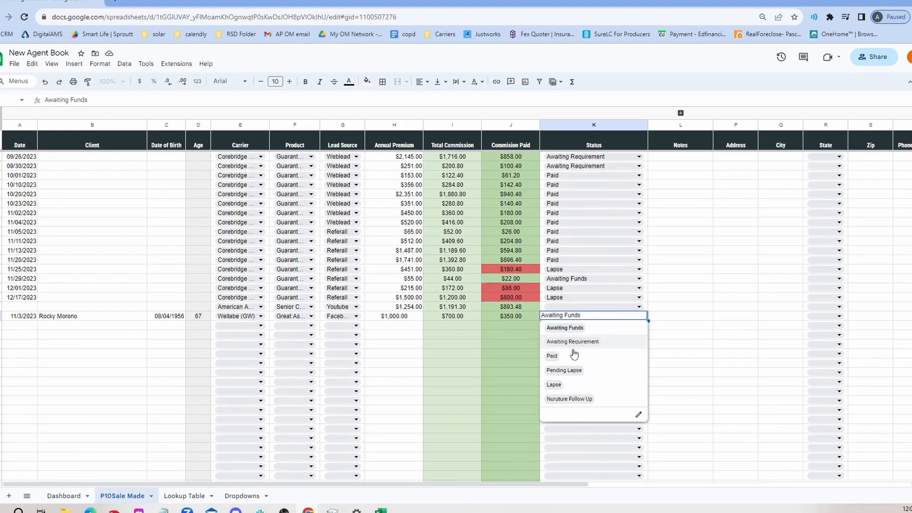
pyautogui.click(574, 371)
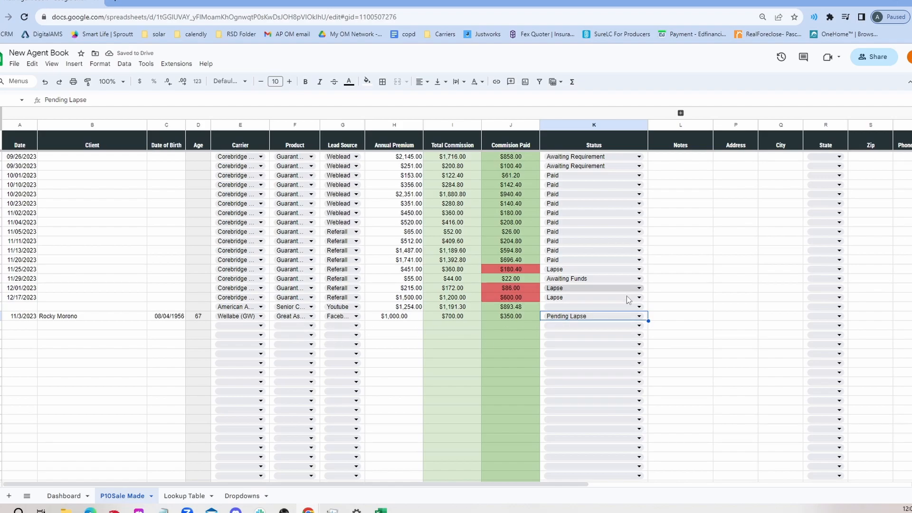
# Add a filter to the Status column
pyautogui.scroll(4, 570, 309)
pyautogui.click(616, 126)
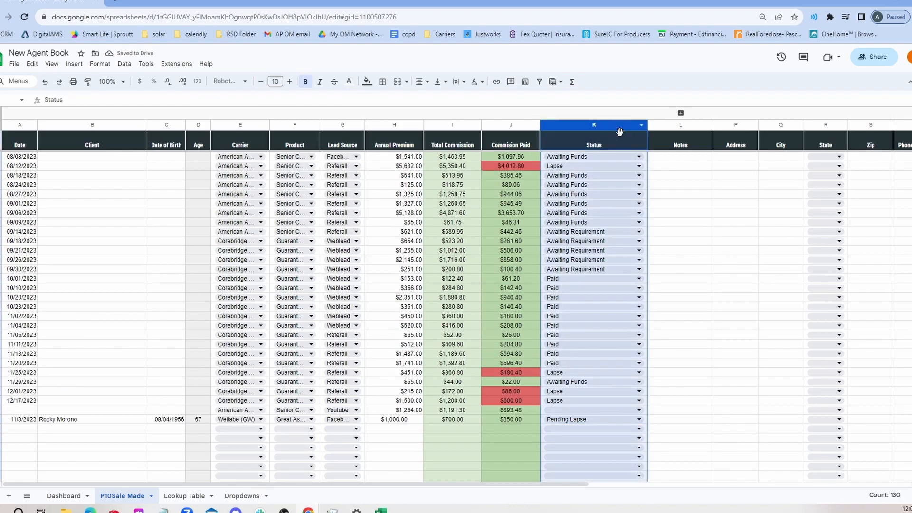
pyautogui.scroll(10, 628, 189)
pyautogui.scroll(5, 627, 190)
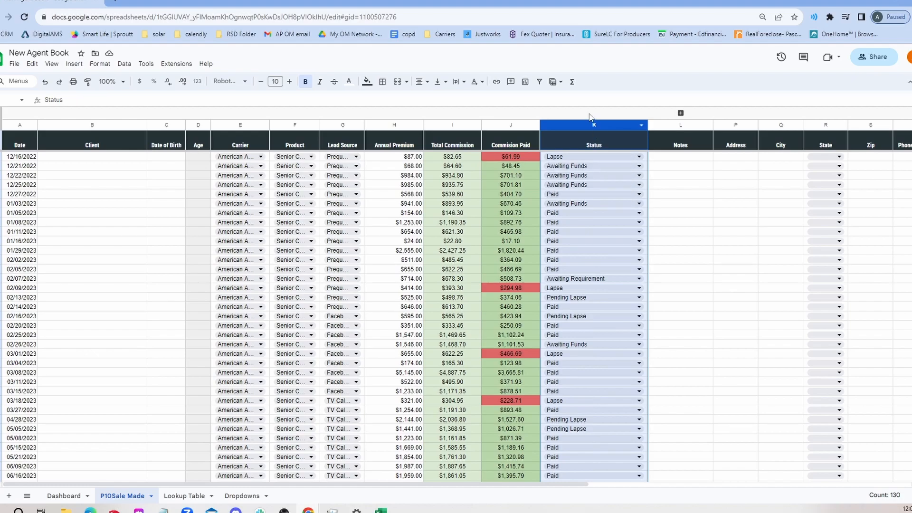
pyautogui.click(541, 82)
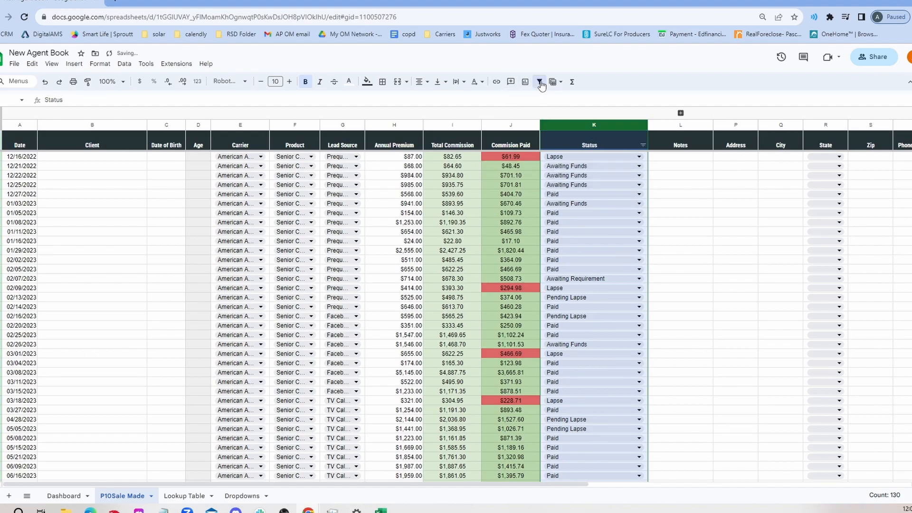
# Filter the Status column to show only the Lapse and Pending Lapse records
pyautogui.click(643, 145)
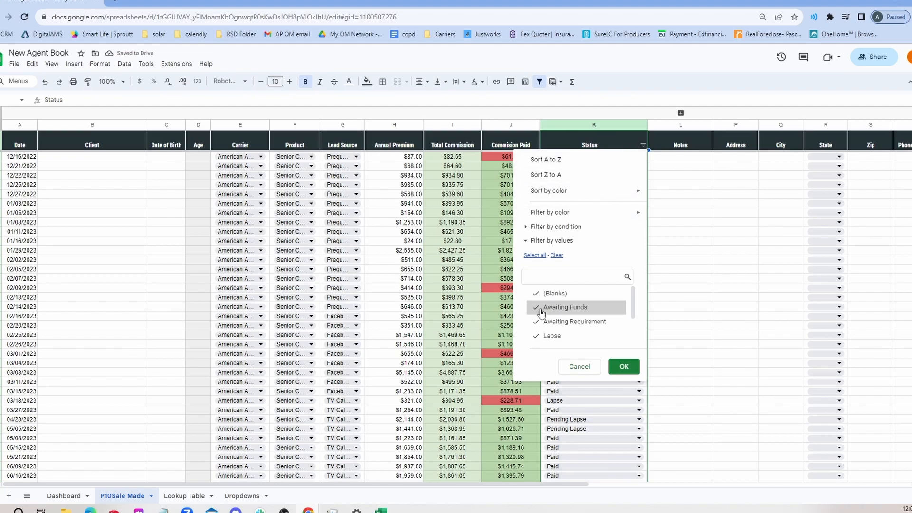
pyautogui.click(540, 326)
pyautogui.click(546, 308)
pyautogui.click(536, 292)
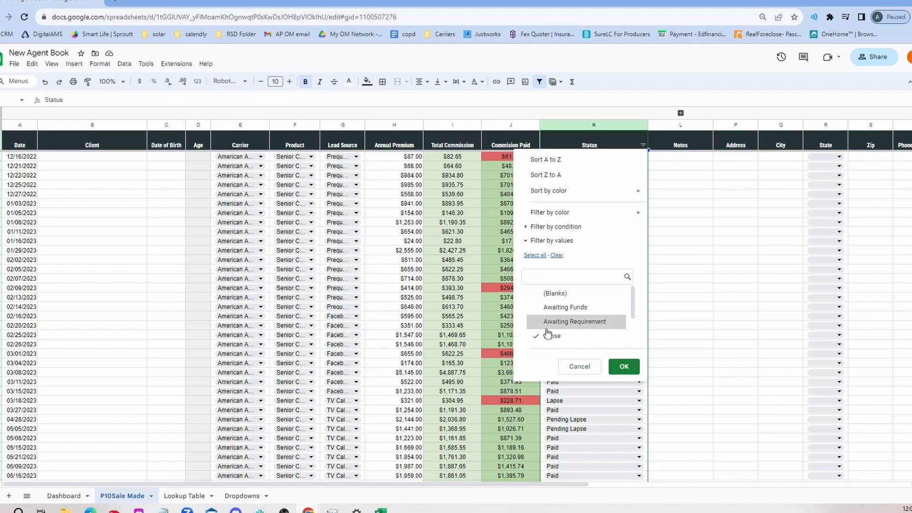
pyautogui.scroll(-2, 562, 328)
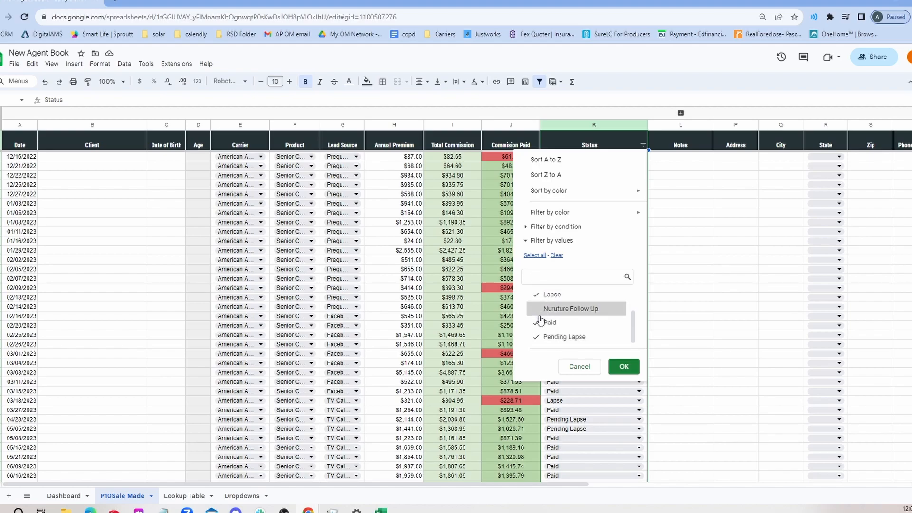
pyautogui.click(540, 323)
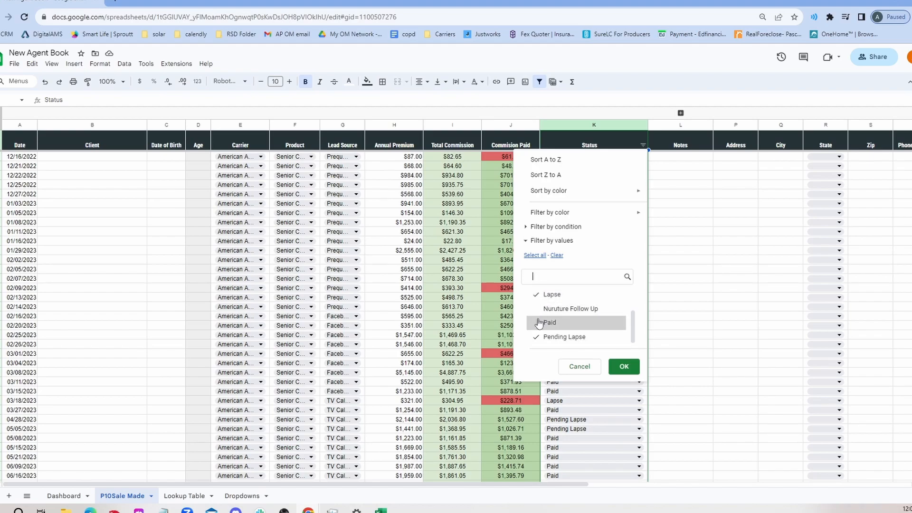
pyautogui.click(623, 367)
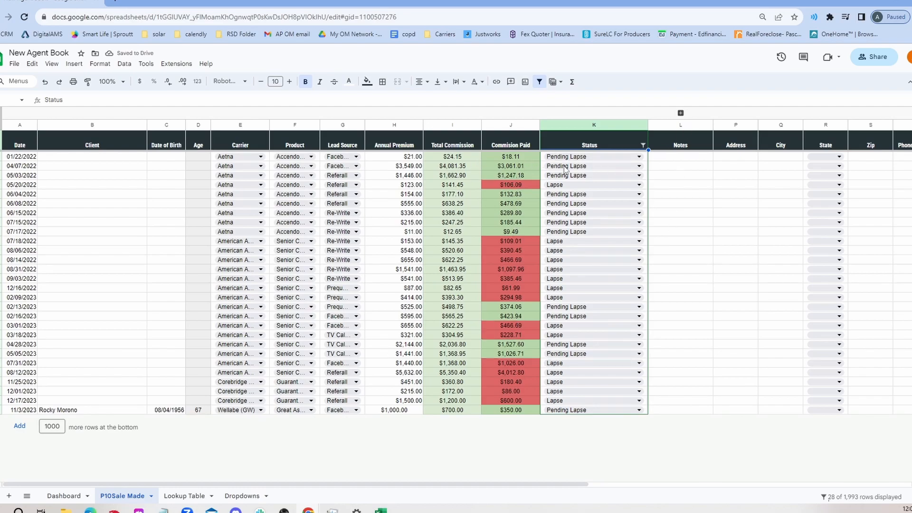
# Reset the Status column filter to include all status values again
pyautogui.click(676, 159)
pyautogui.click(697, 176)
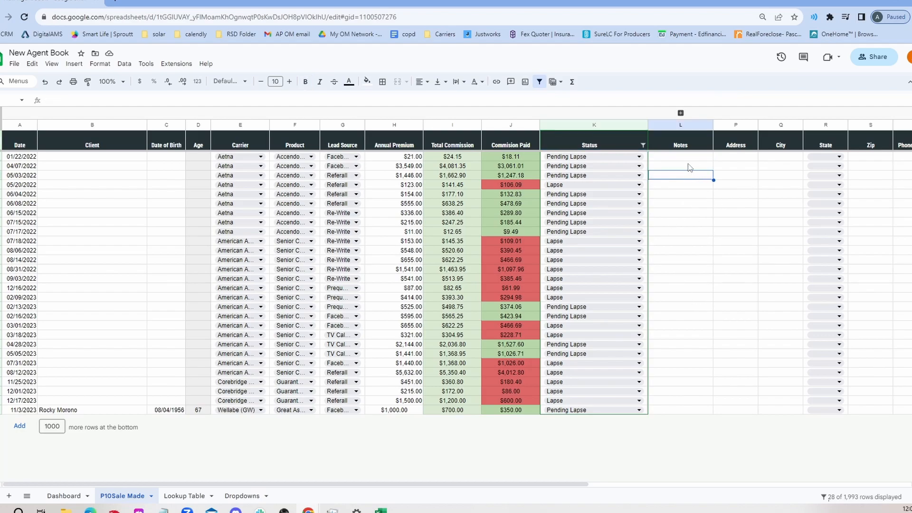
pyautogui.click(643, 145)
pyautogui.click(534, 307)
pyautogui.click(534, 299)
pyautogui.scroll(-1, 539, 314)
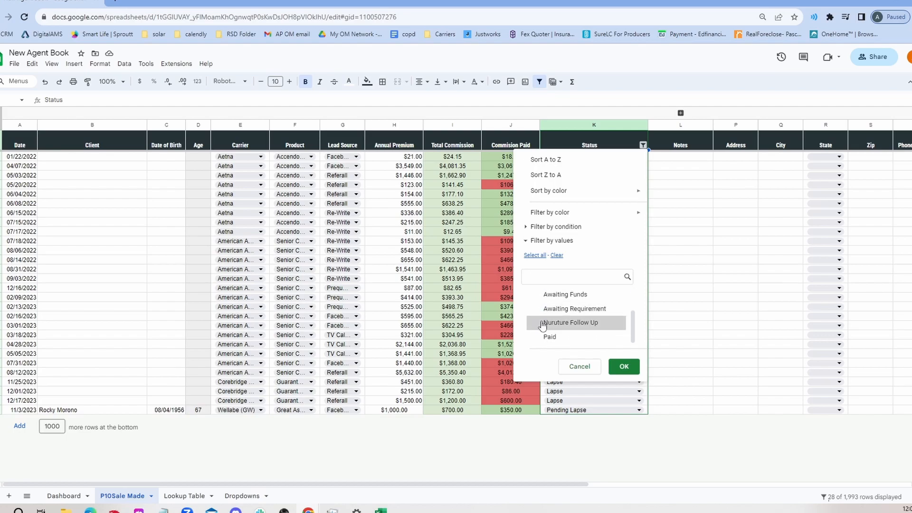
pyautogui.click(535, 255)
pyautogui.click(620, 370)
pyautogui.click(701, 339)
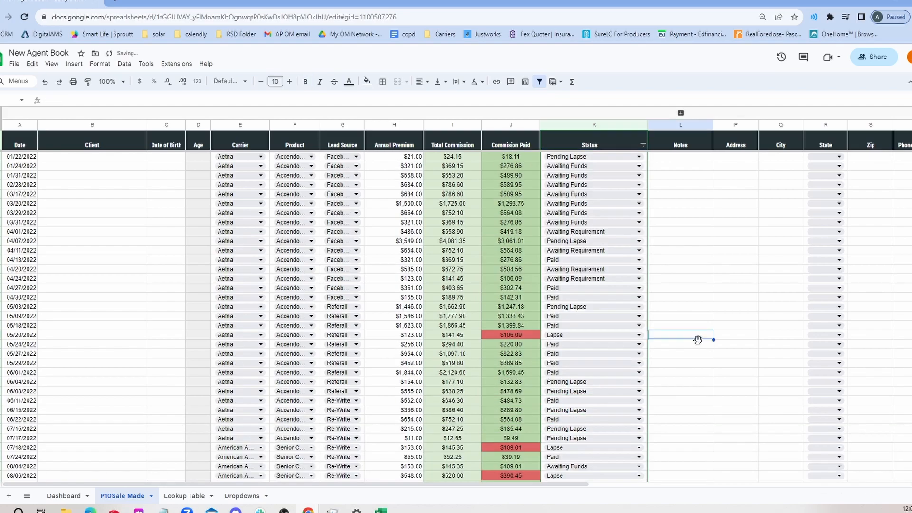
# Scroll through the unfiltered sale records, then open the Dashboard sheet
pyautogui.scroll(-5, 693, 369)
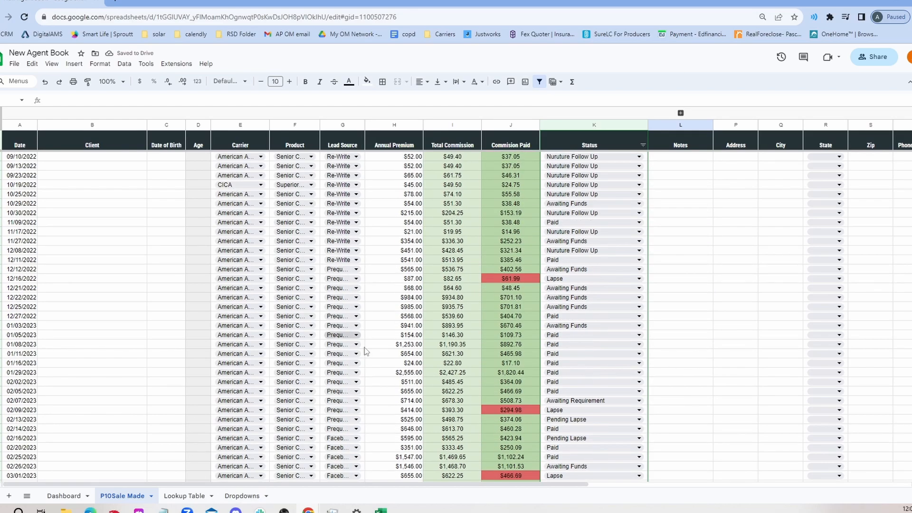
pyautogui.scroll(-10, 427, 374)
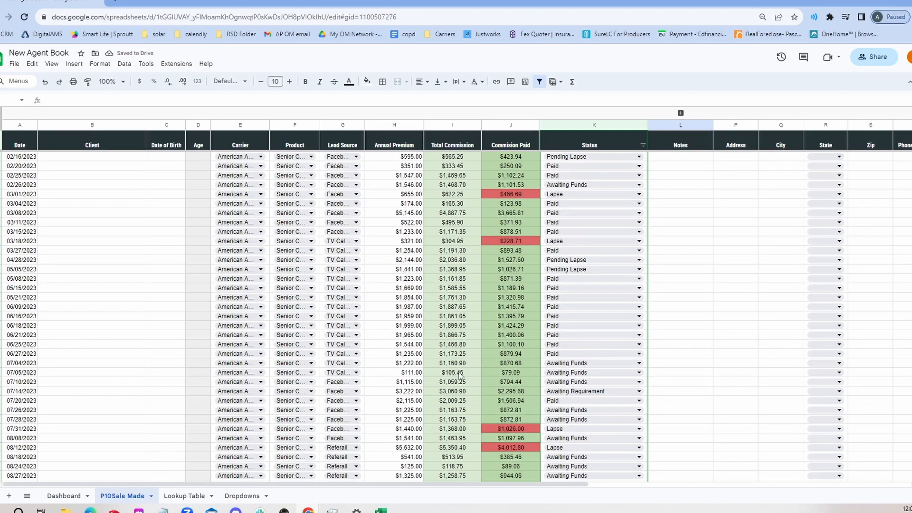
pyautogui.click(66, 496)
pyautogui.scroll(4, 218, 329)
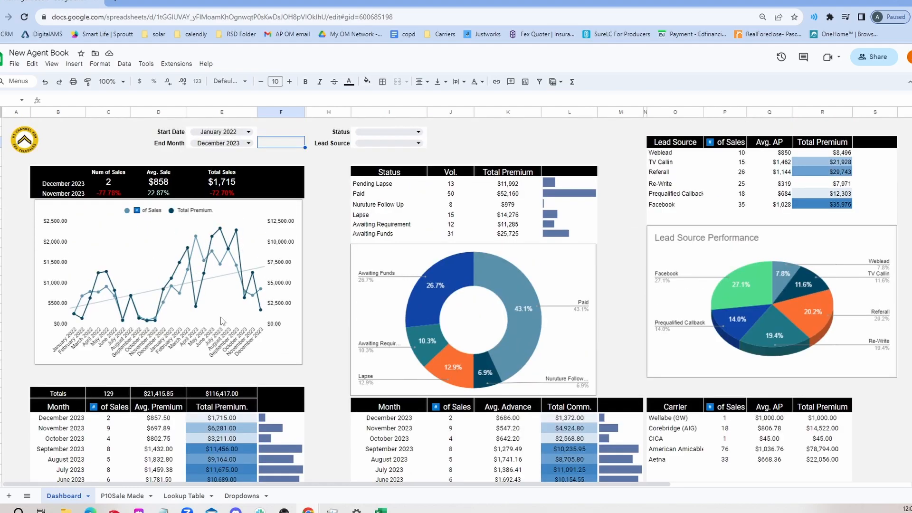
pyautogui.press('Left')
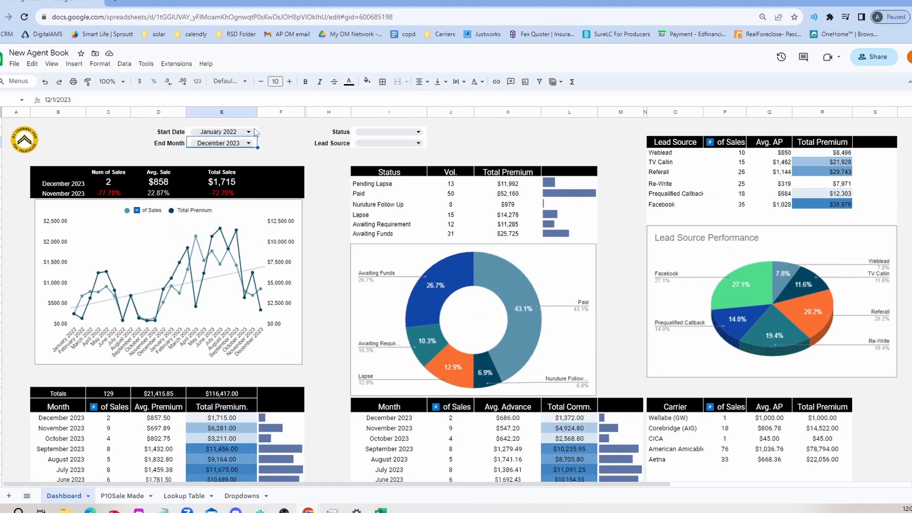
# Examine the QUERY formula behind the dashboard's Status summary table
pyautogui.click(489, 133)
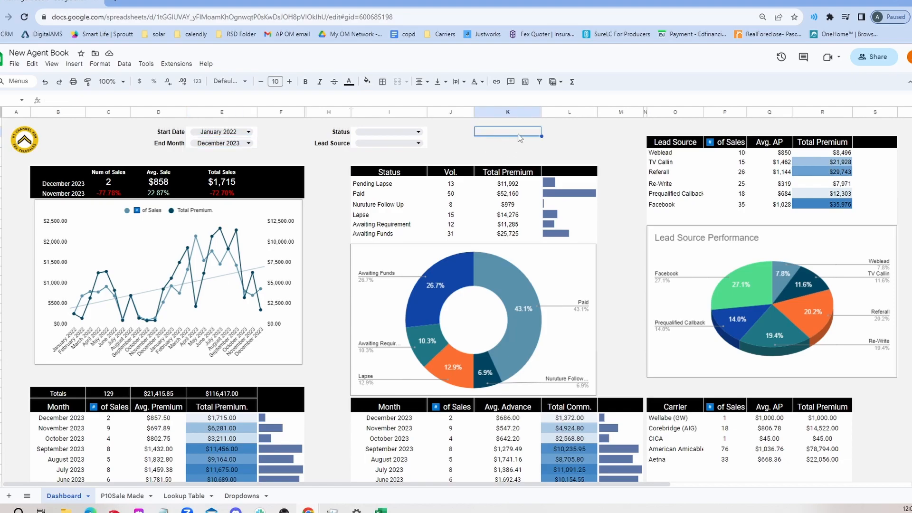
pyautogui.click(394, 177)
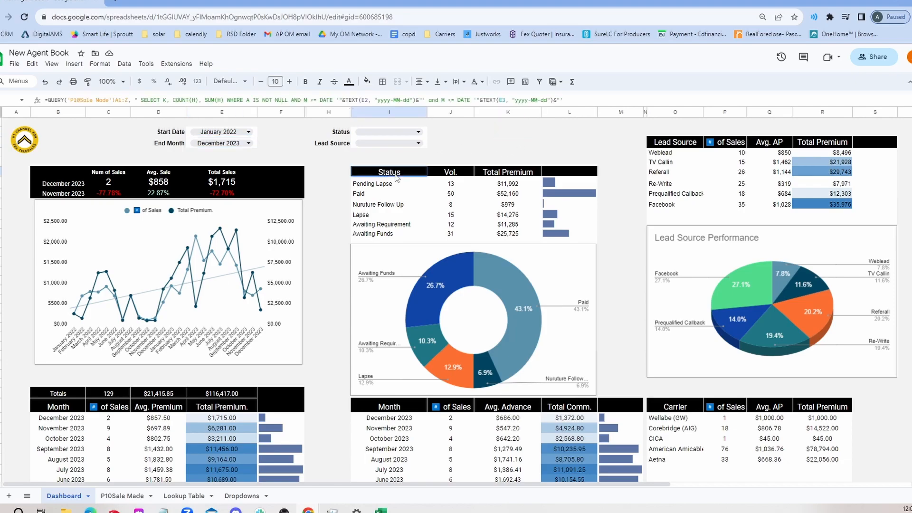
pyautogui.press('Return')
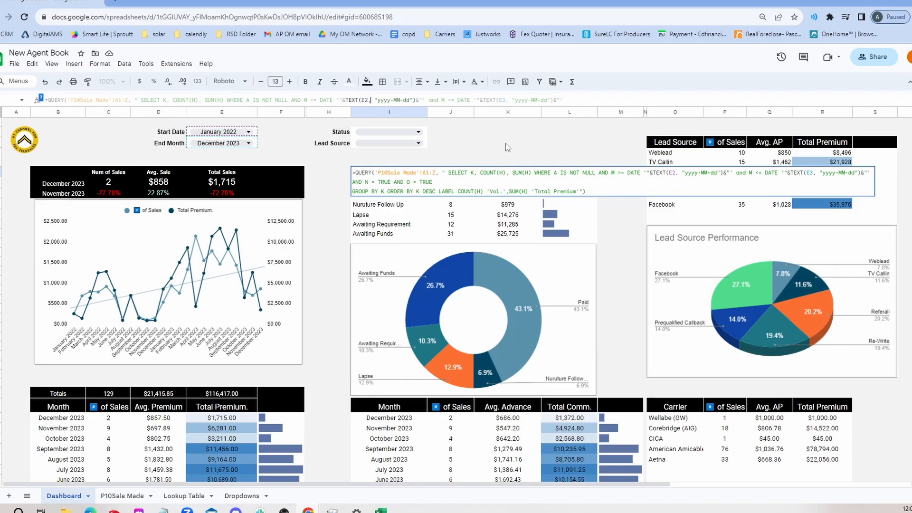
pyautogui.click(521, 177)
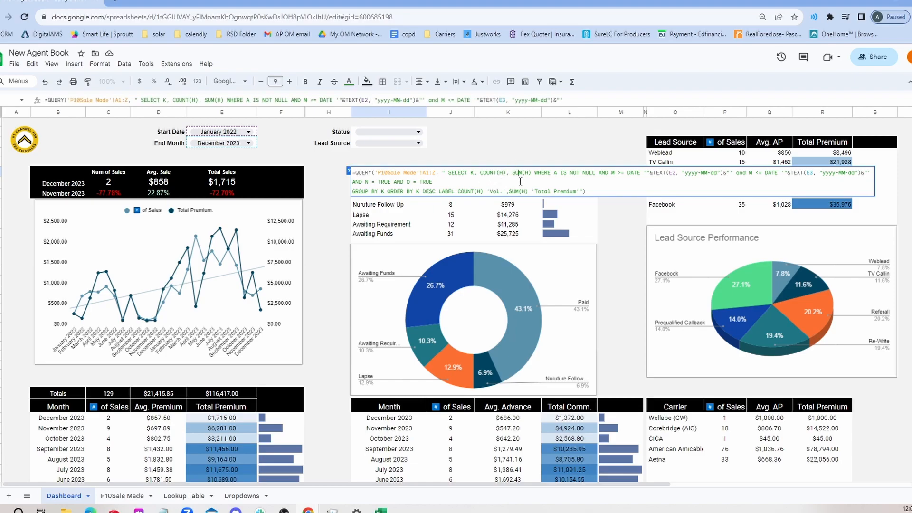
pyautogui.press('Return')
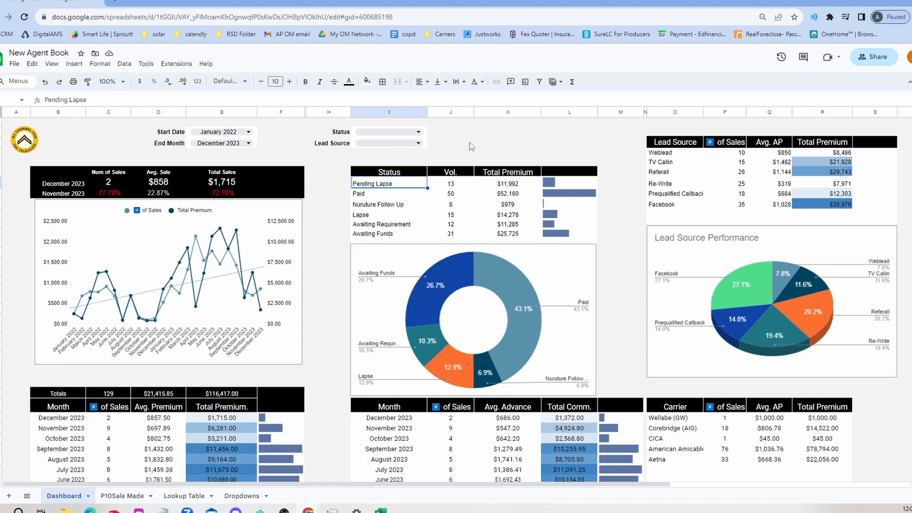
# Set the dashboard's Status filter to Paid and review the updated summaries
pyautogui.click(374, 134)
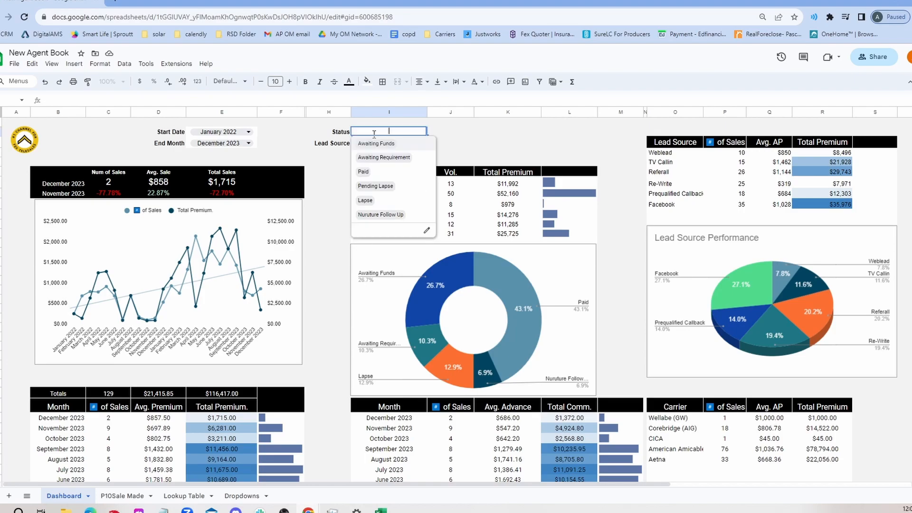
pyautogui.click(363, 171)
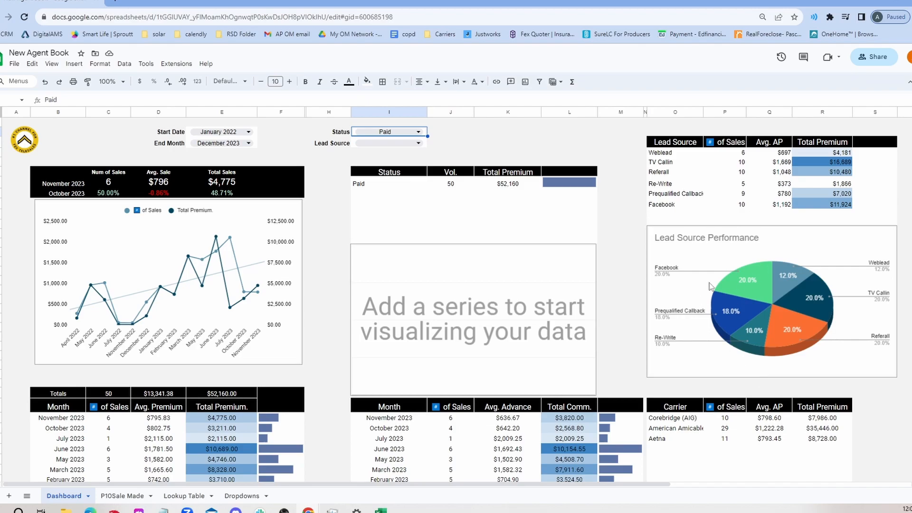
pyautogui.scroll(-3, 741, 299)
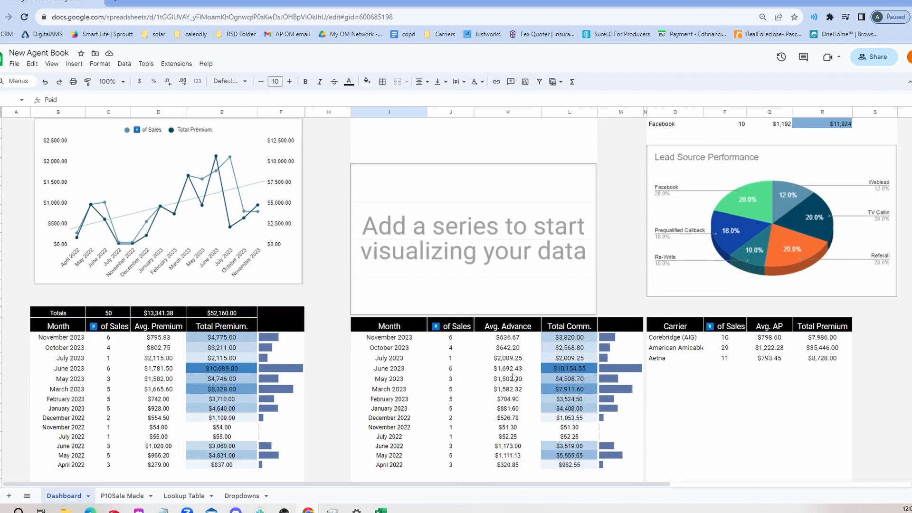
pyautogui.scroll(3, 519, 380)
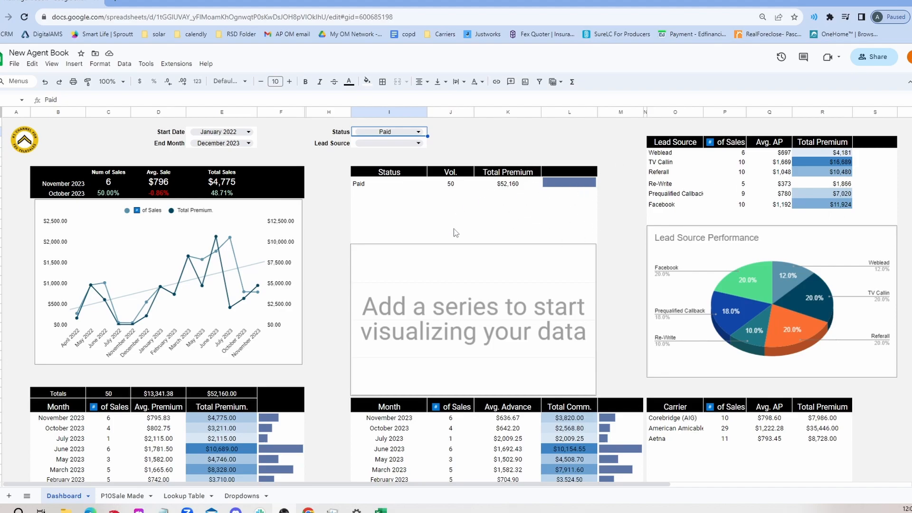
# Set the dashboard's Start Date to October 2023
pyautogui.click(223, 139)
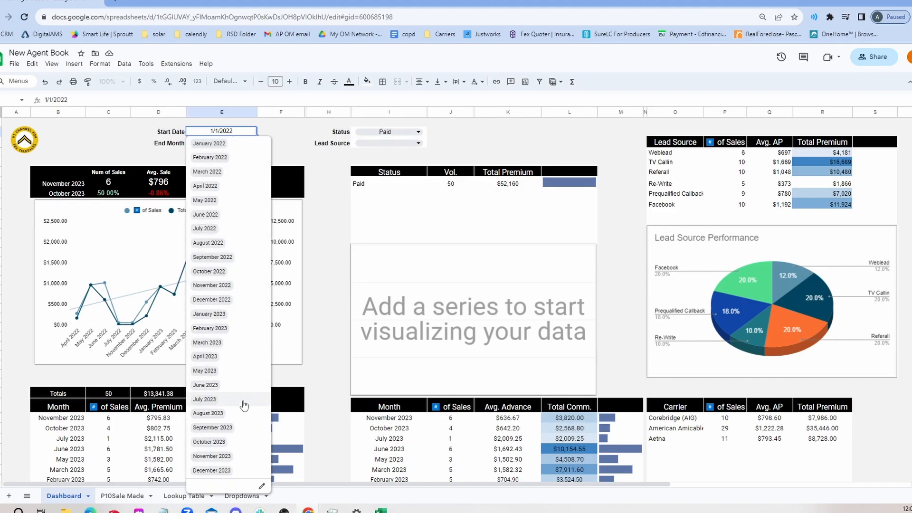
pyautogui.click(234, 441)
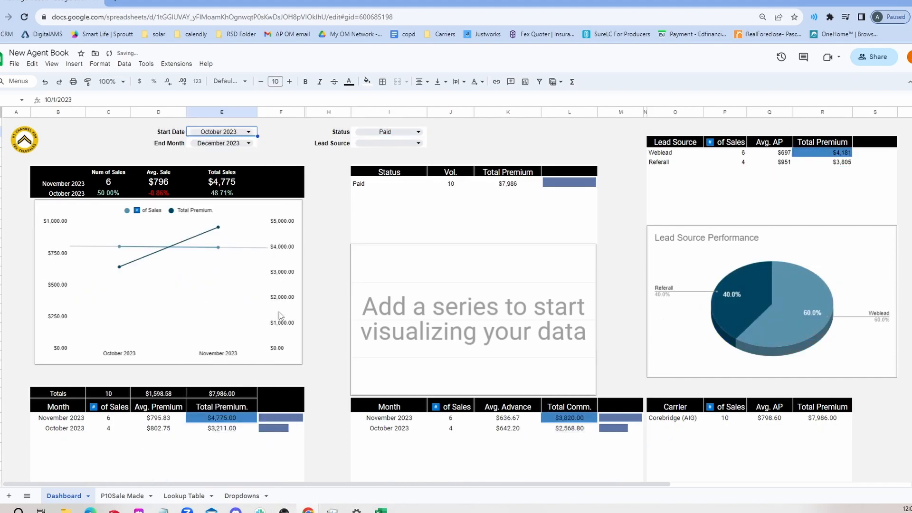
pyautogui.scroll(-3, 280, 309)
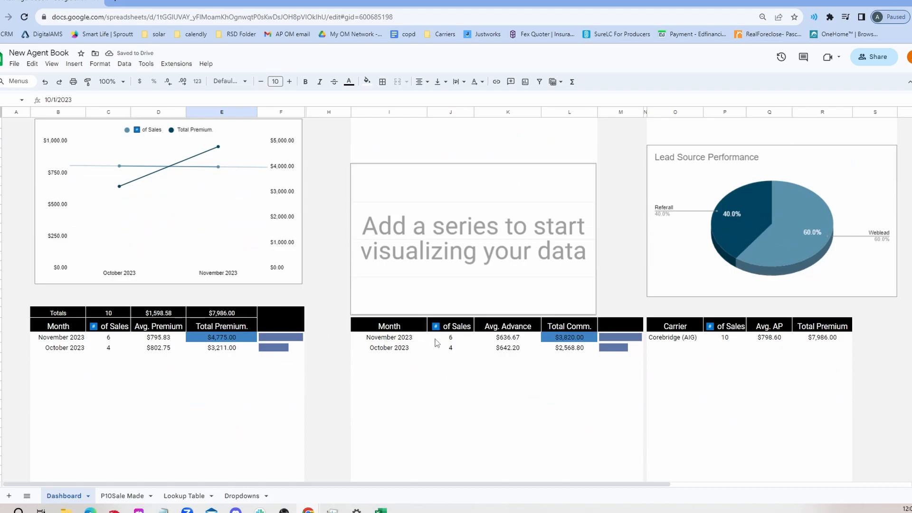
pyautogui.scroll(3, 528, 368)
pyautogui.scroll(3, 594, 317)
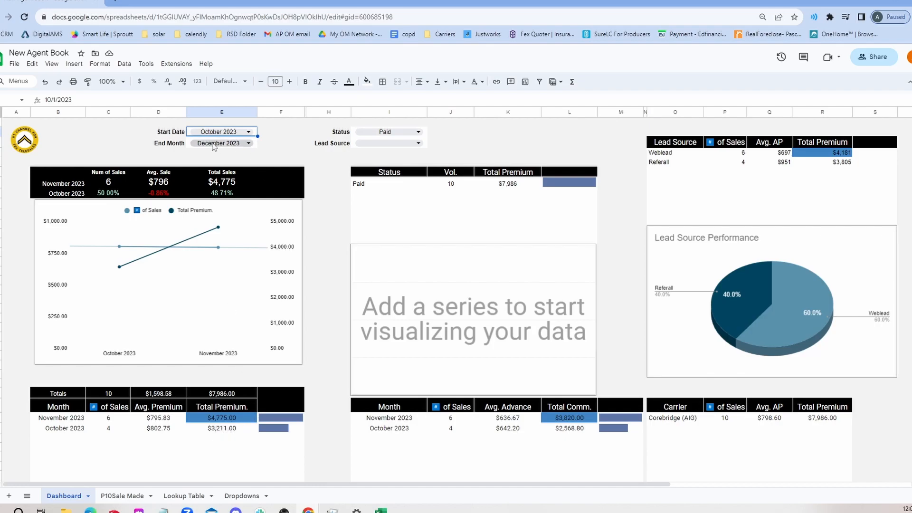
# Set the dashboard's Lead Source filter to Referral
pyautogui.doubleClick(228, 132)
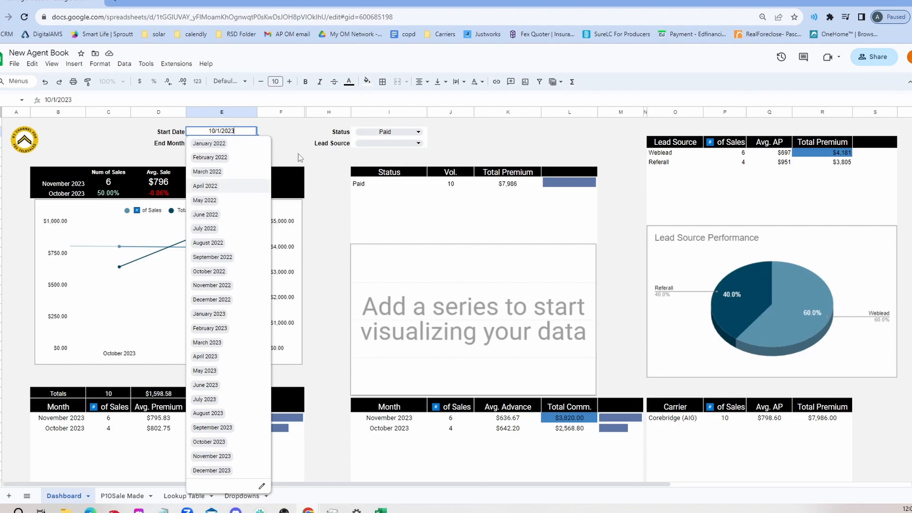
pyautogui.click(366, 142)
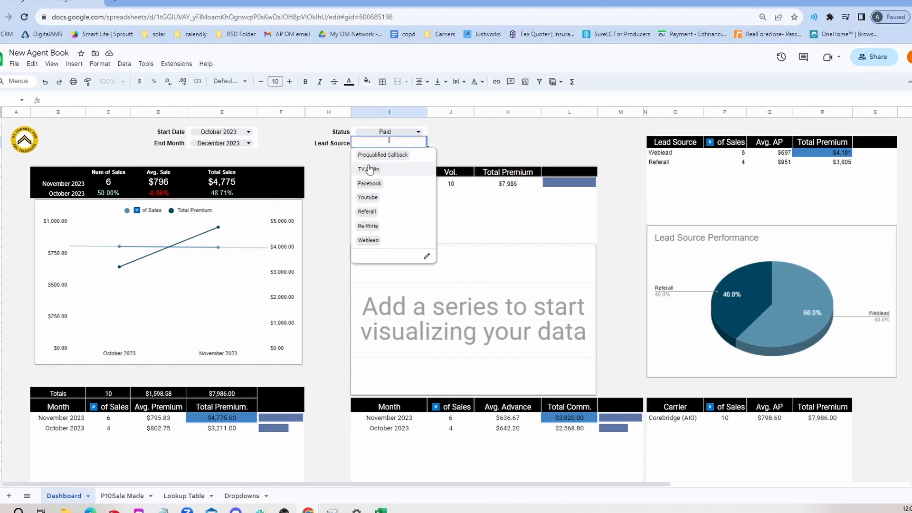
pyautogui.click(374, 186)
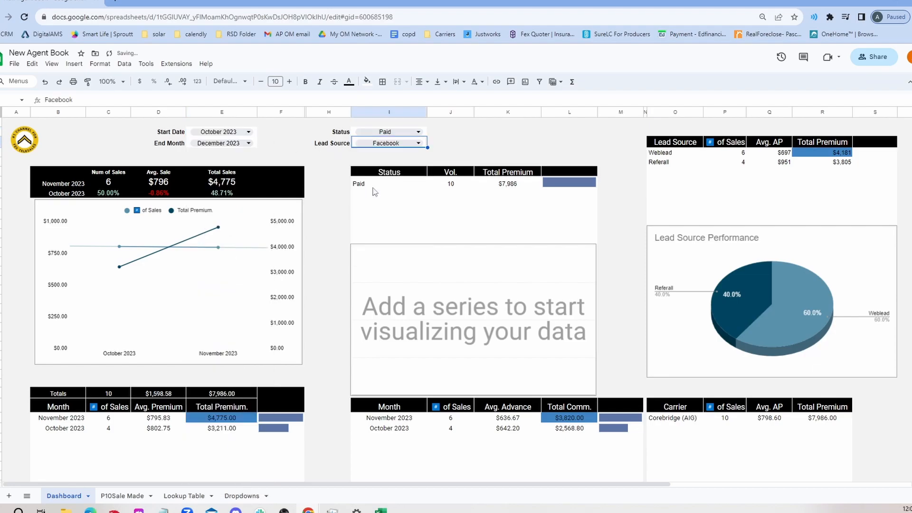
pyautogui.click(382, 143)
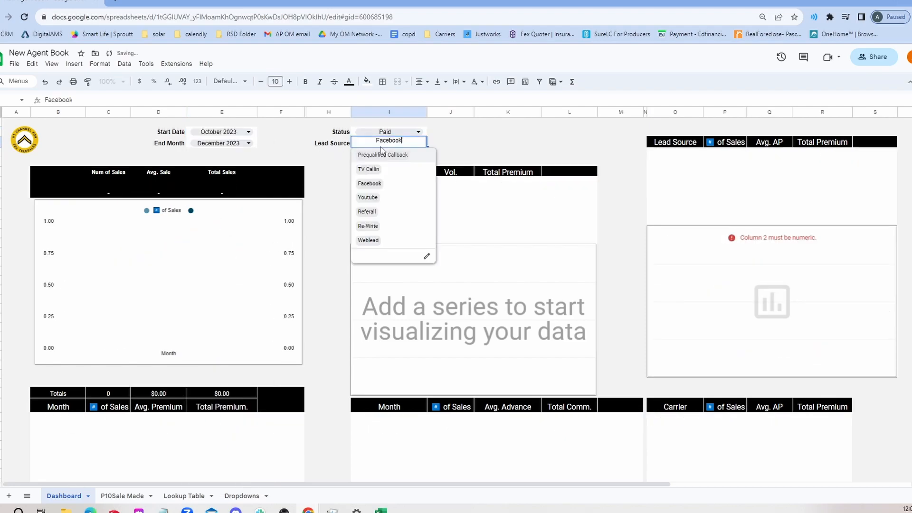
pyautogui.click(375, 214)
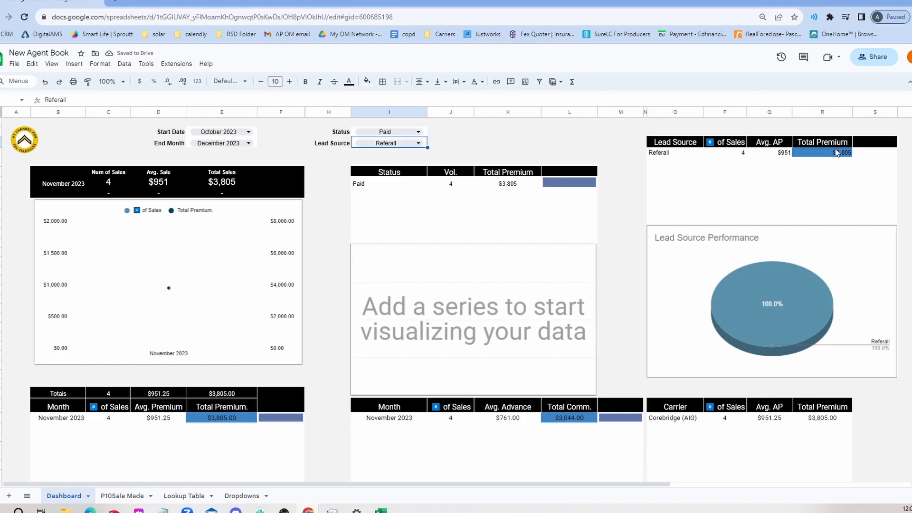
pyautogui.click(460, 154)
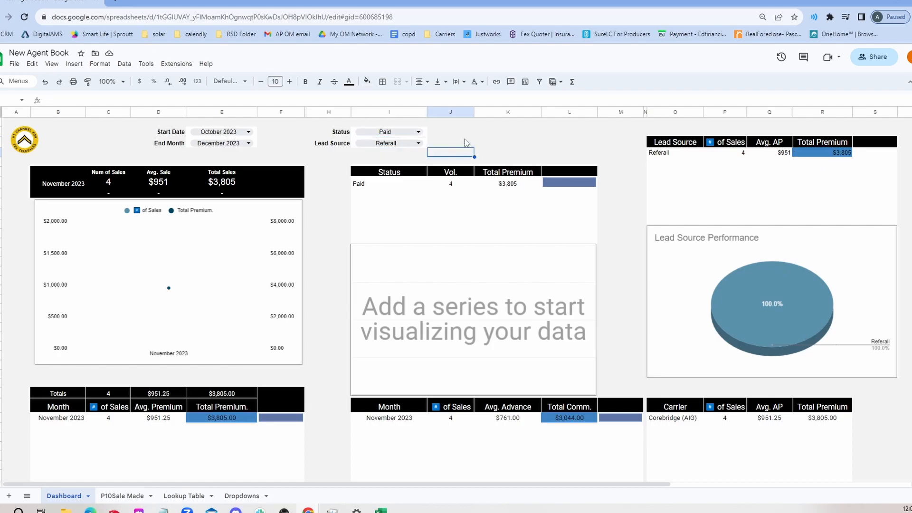
pyautogui.moveTo(458, 138); pyautogui.dragTo(458, 136)
pyautogui.click(456, 132)
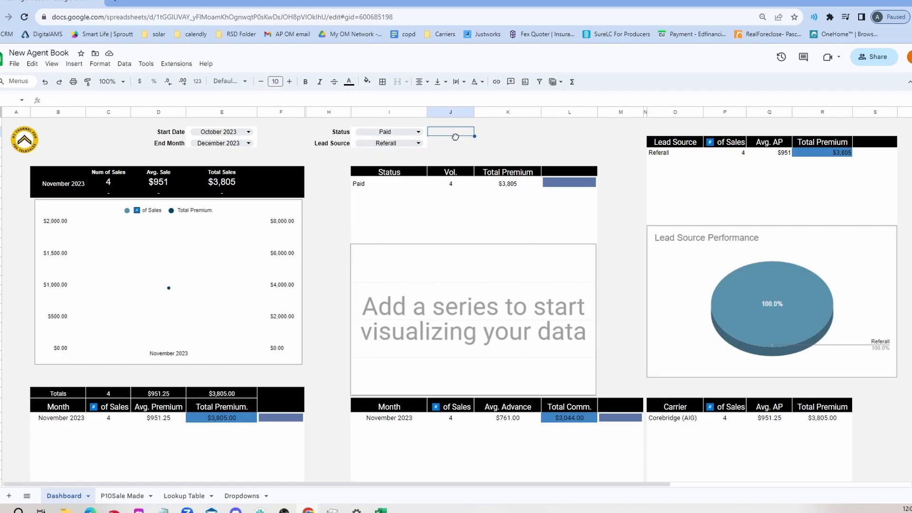
pyautogui.click(454, 131)
pyautogui.click(446, 143)
pyautogui.click(445, 134)
pyautogui.click(448, 142)
pyautogui.click(493, 134)
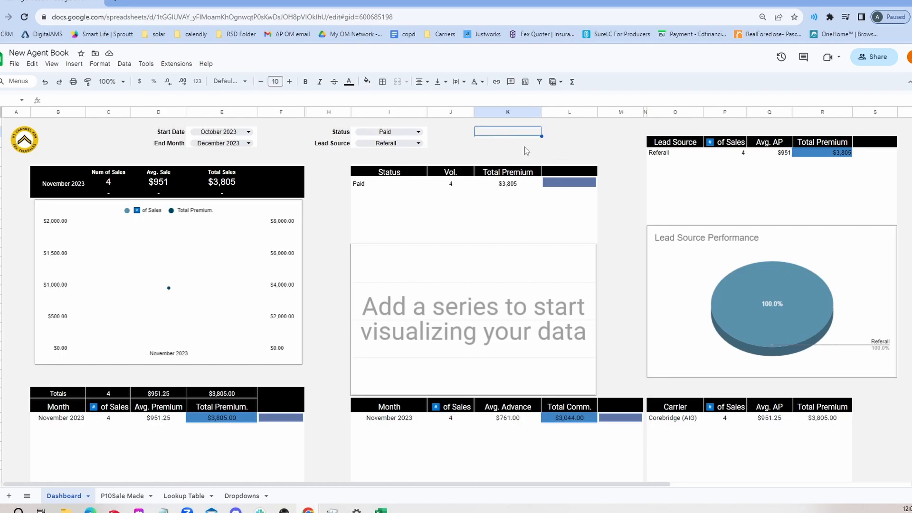